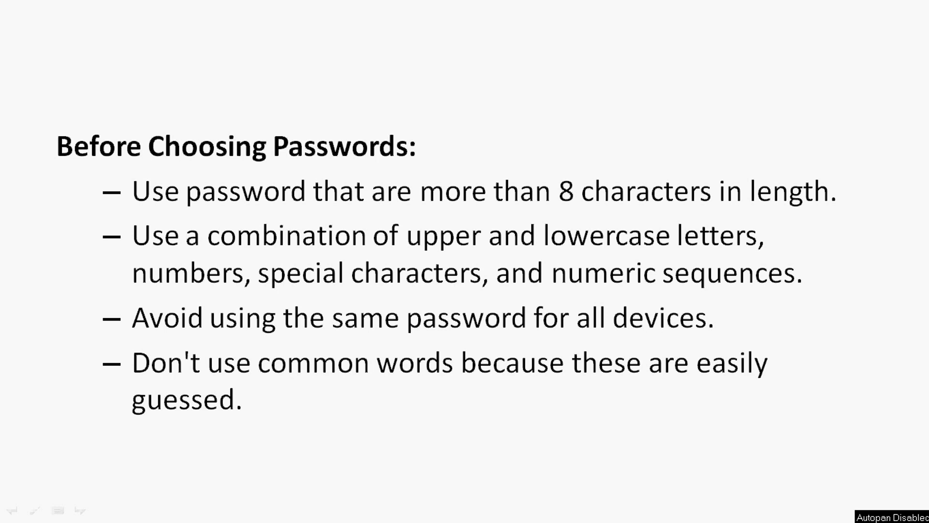
Step: Advance the slideshow to the next slide, past the password-choosing tips
key(Right)
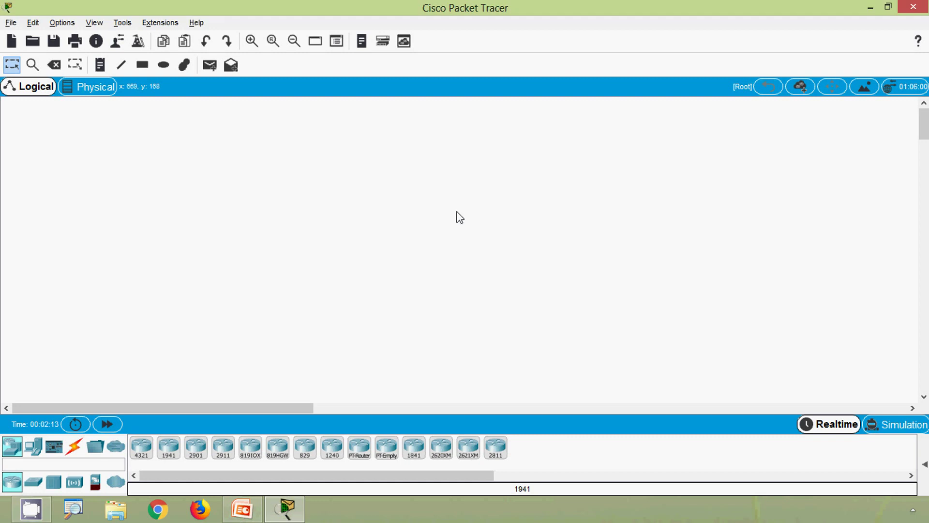
Step: Place a 2960 switch, Switch0, from the Switches category onto the logical workspace
key(alt)
click(37, 485)
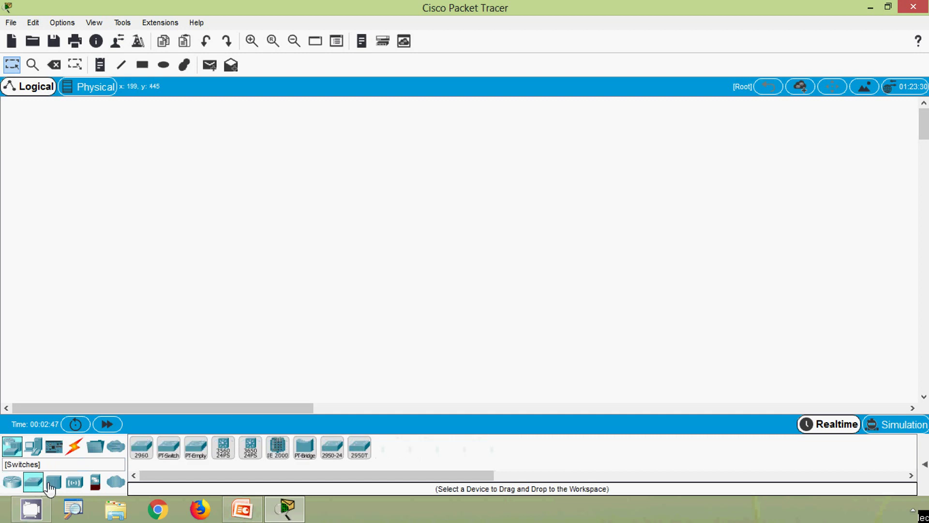
click(140, 447)
click(407, 219)
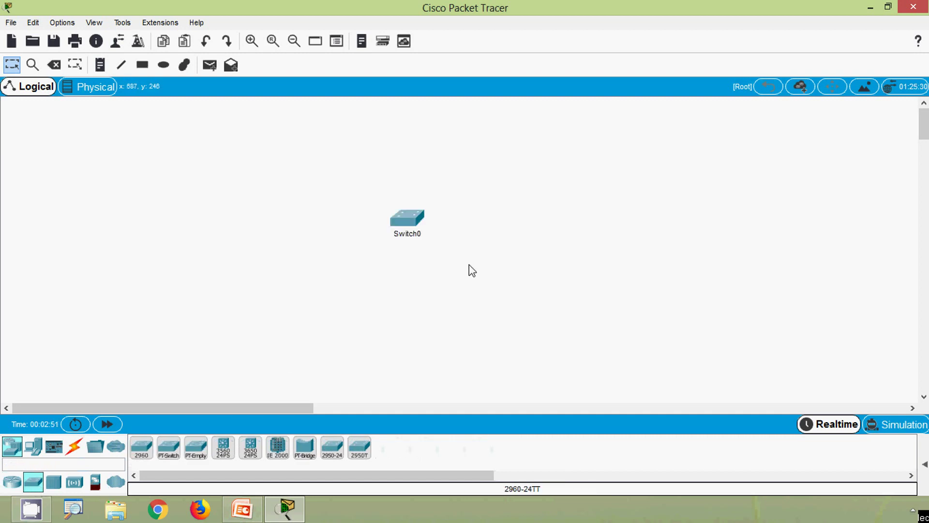
Step: Open Switch0's CLI and start the console session at the user prompt
click(405, 222)
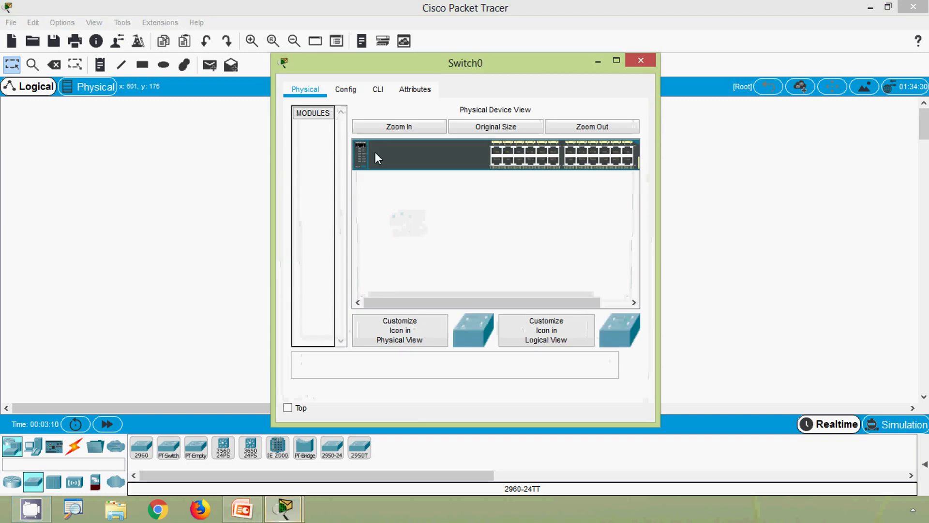
click(377, 91)
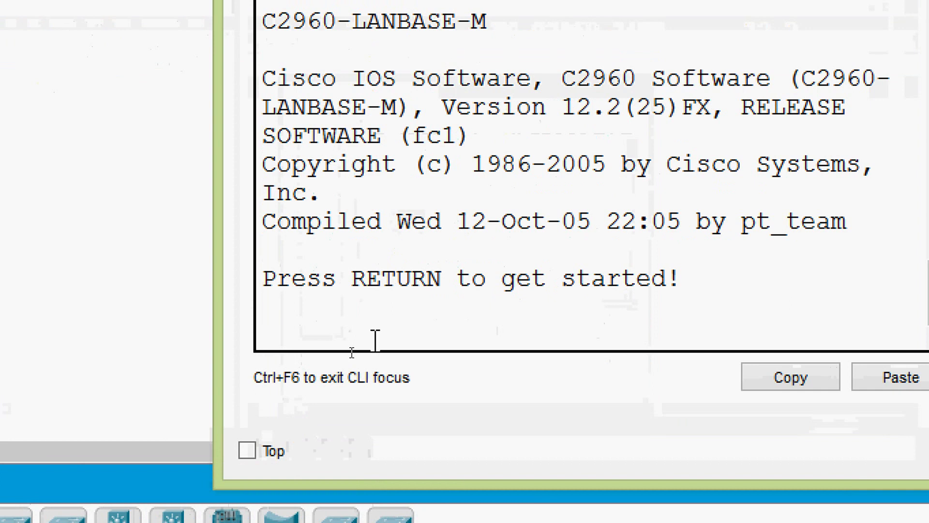
key(Return)
Step: Run enable and configure terminal to reach global configuration mode
key(Return)
text(ena)
key(Tab)
key(Return)
text(conf)
key(Tab)
text(t)
key(Tab)
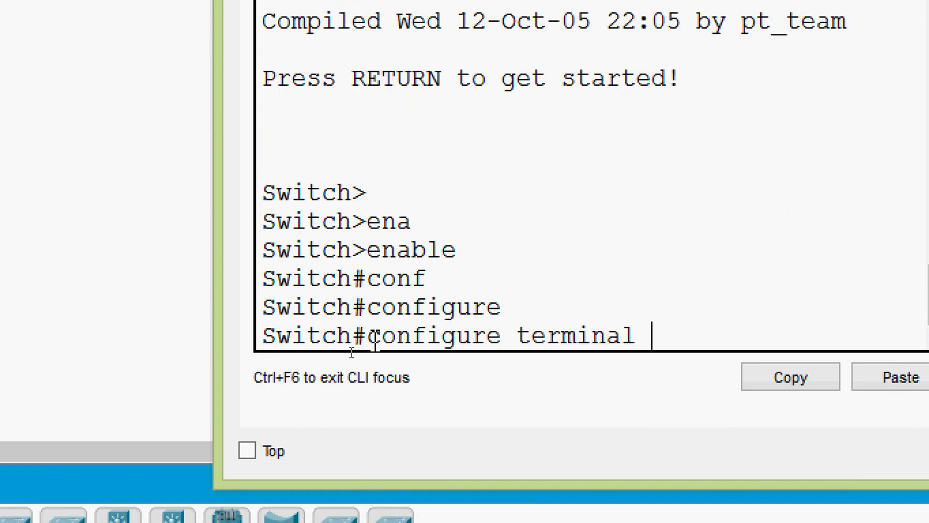
key(Return)
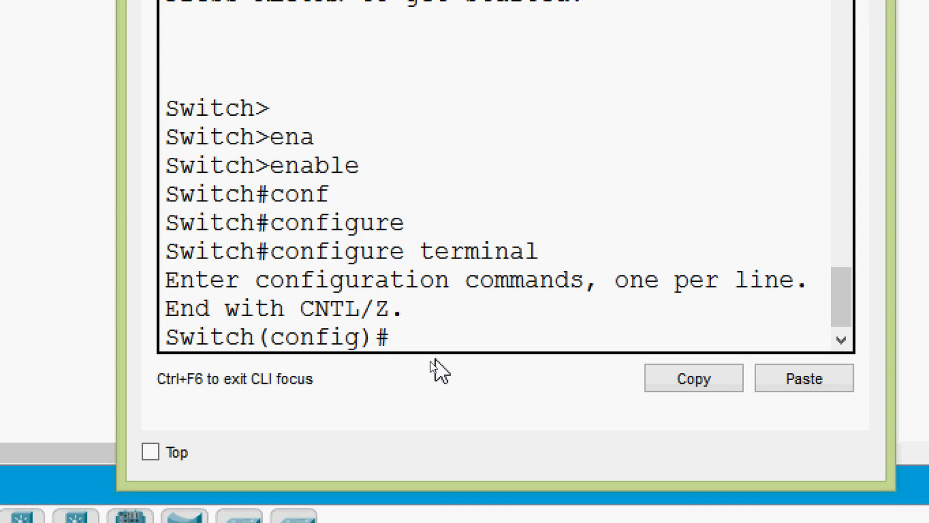
Step: List the enable command's options with enable ? and highlight the password option
text(ena)
key(Tab)
text(?)
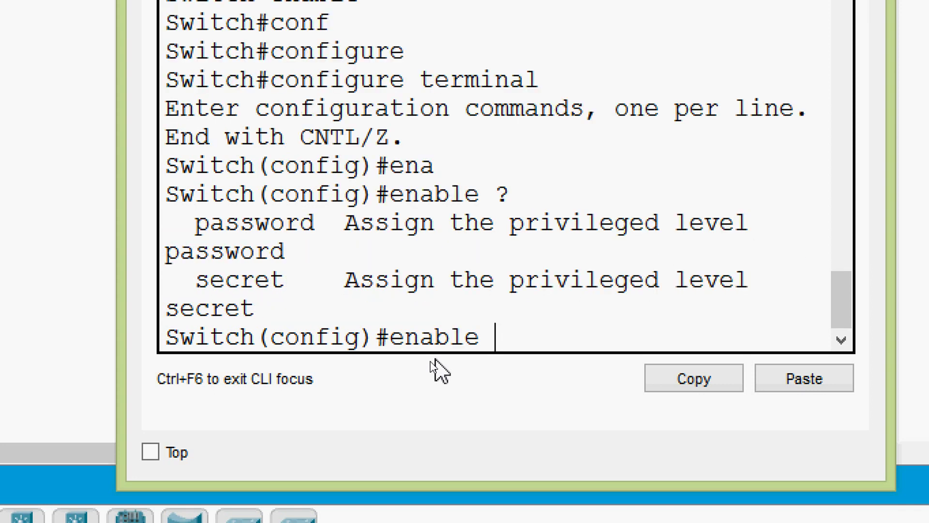
drag(118, 272, 3, 301)
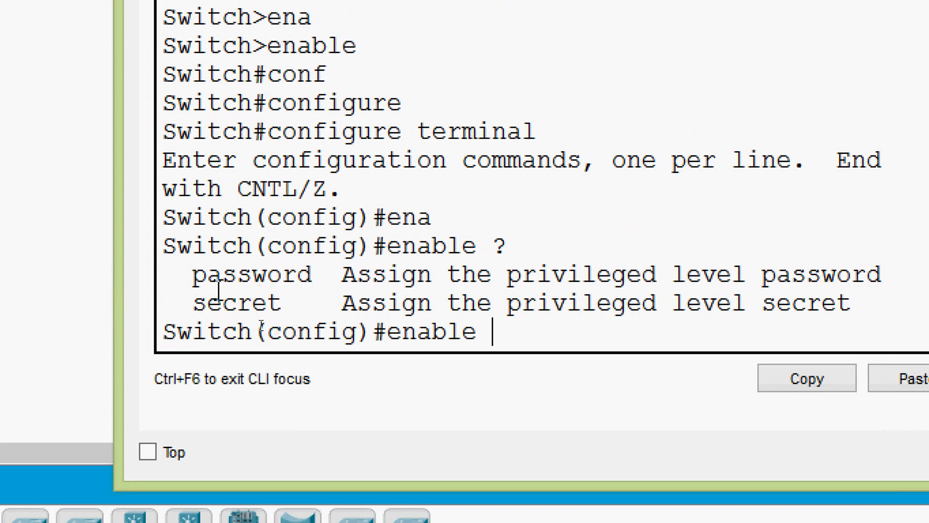
drag(193, 276, 305, 274)
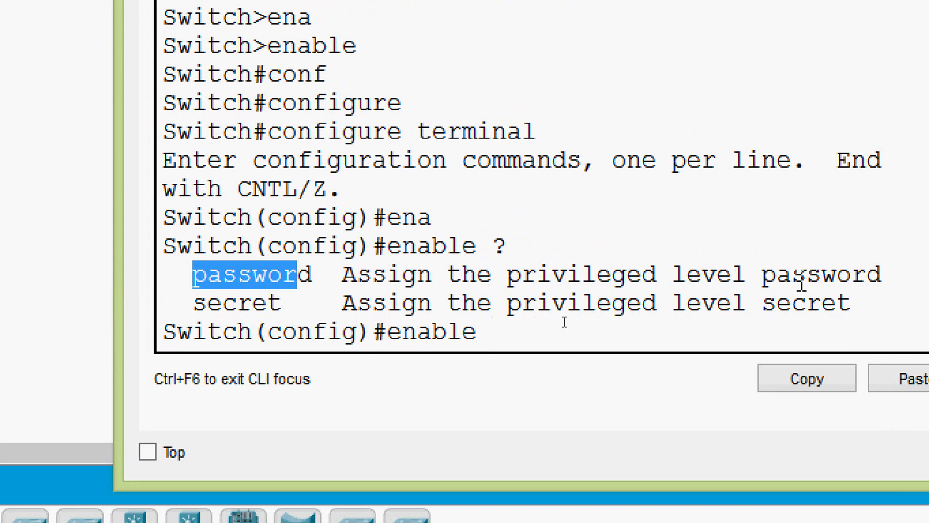
click(559, 325)
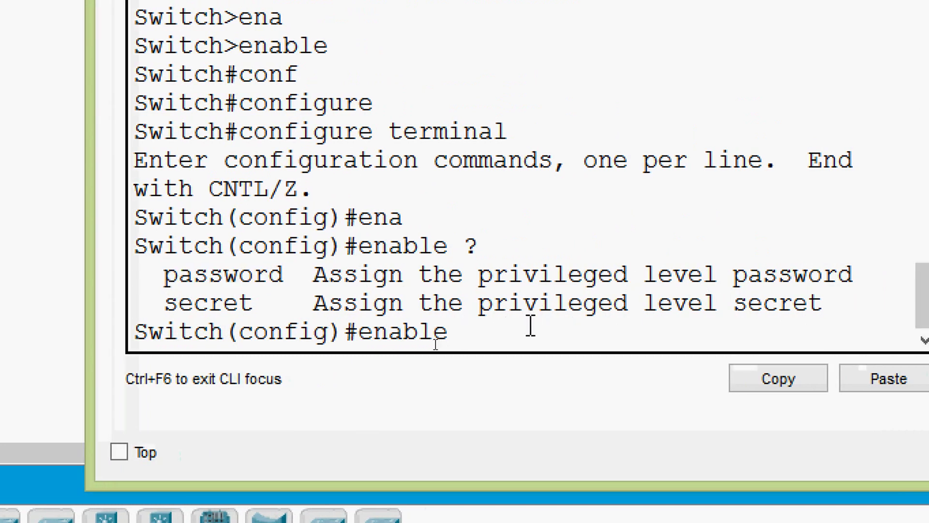
Step: Check enable password ? help, then set a plaintext enable password
text(pas)
key(Tab)
text(?)
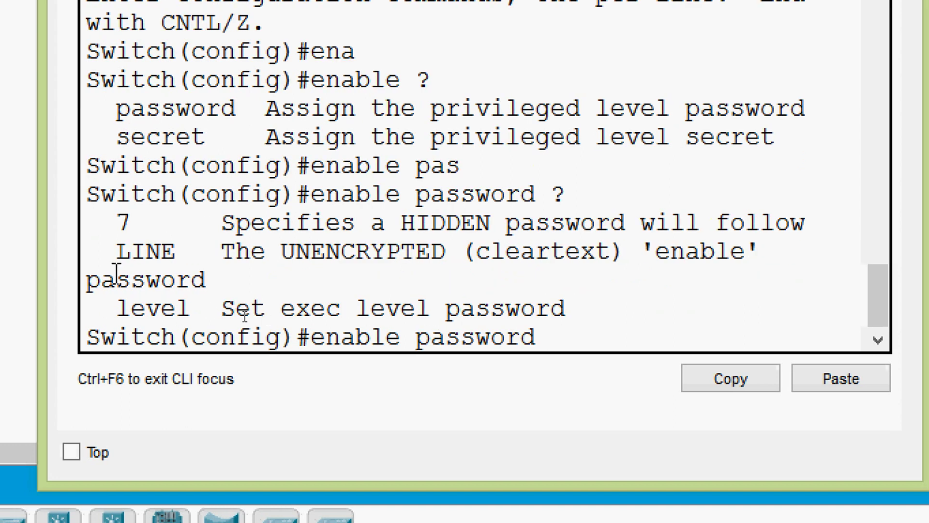
drag(116, 265, 35, 286)
drag(154, 286, 140, 286)
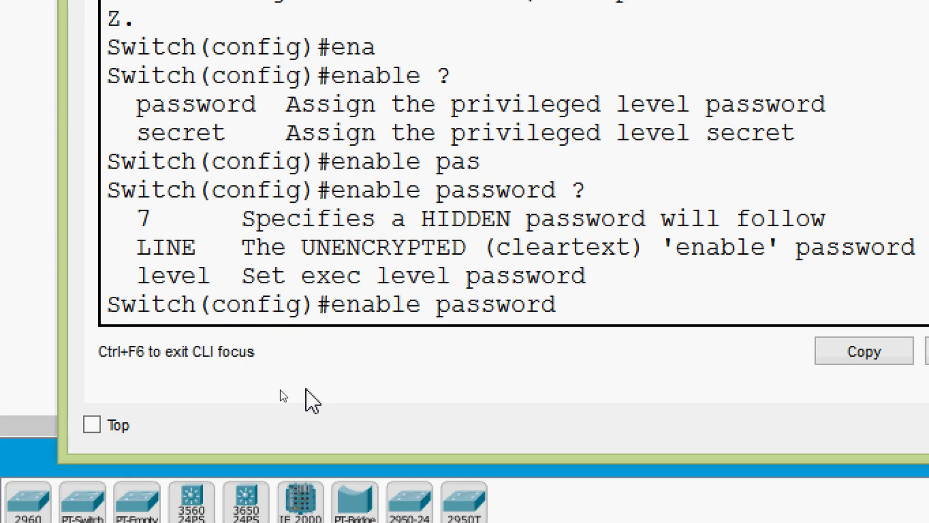
click(594, 311)
text(cisco)
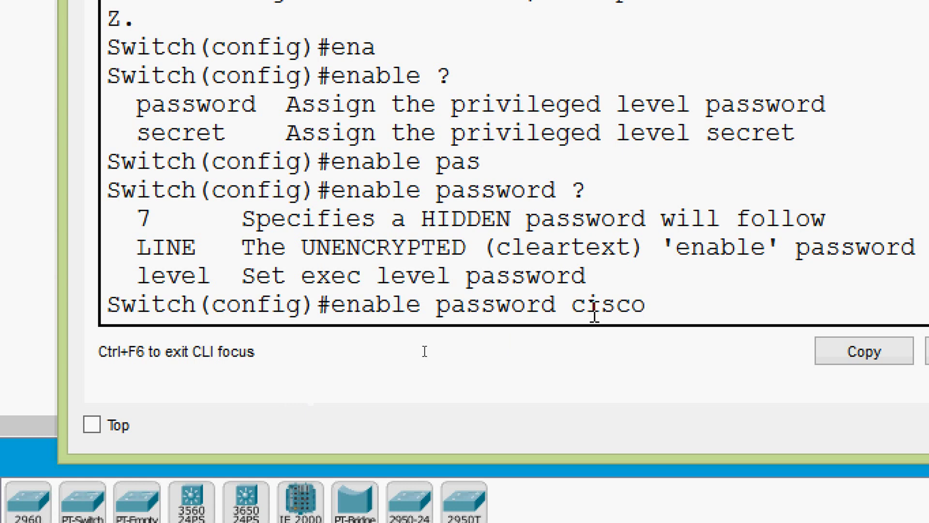
key(Return)
key(Return)
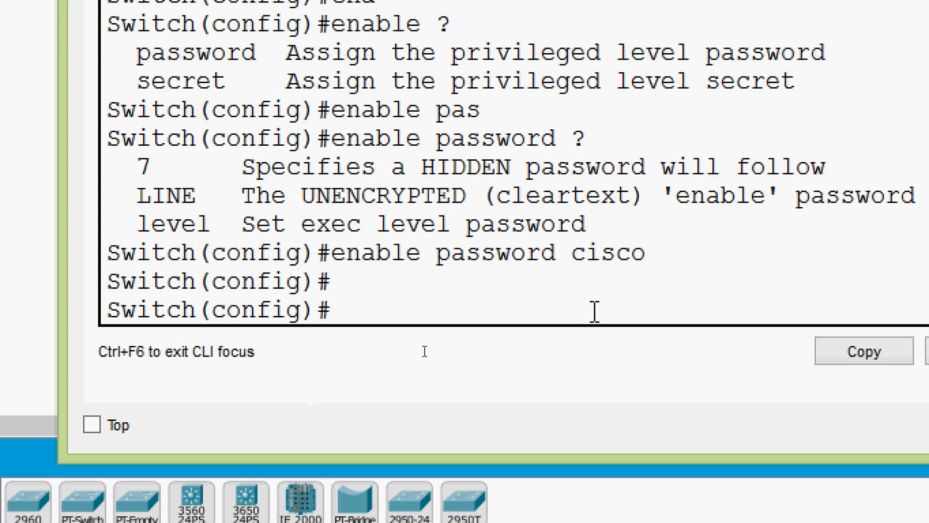
Step: Exit configuration mode and page through show running-config to the end
key(ctrl+z)
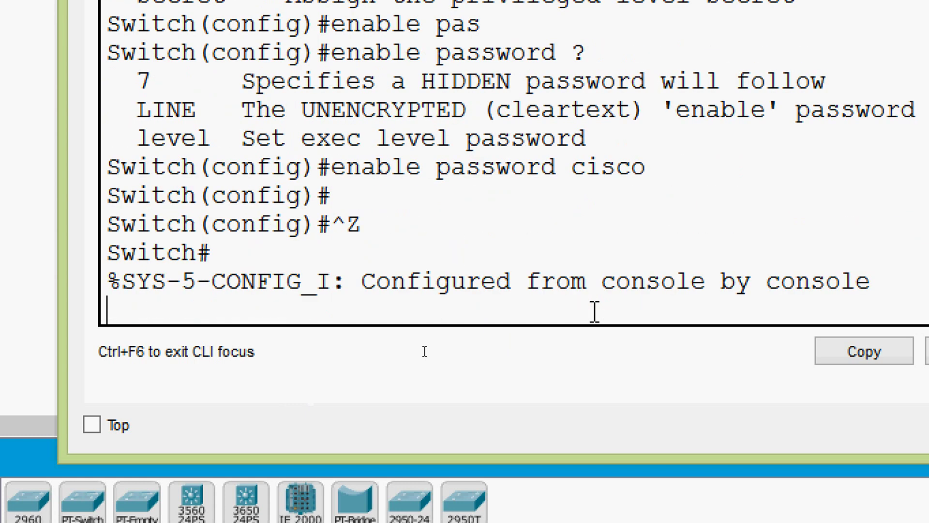
key(Return)
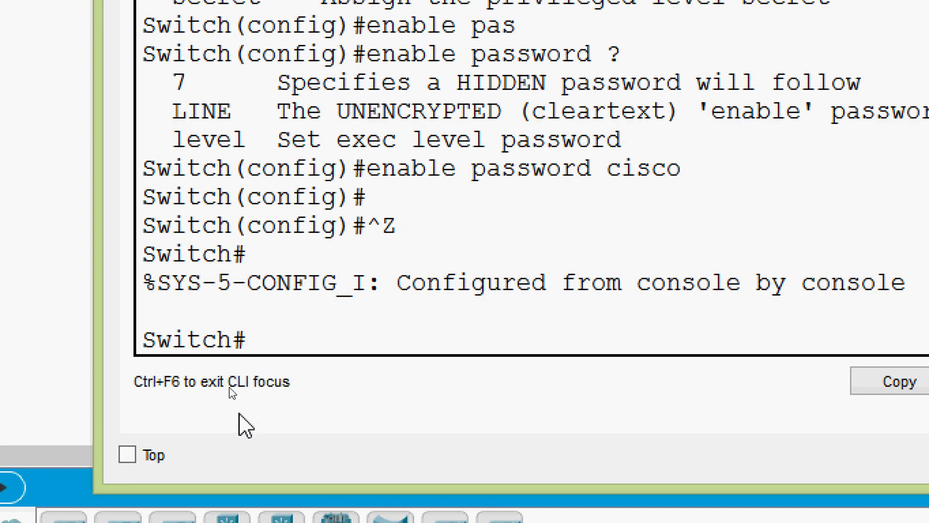
text(sh)
key(Tab)
text(ru)
key(Tab)
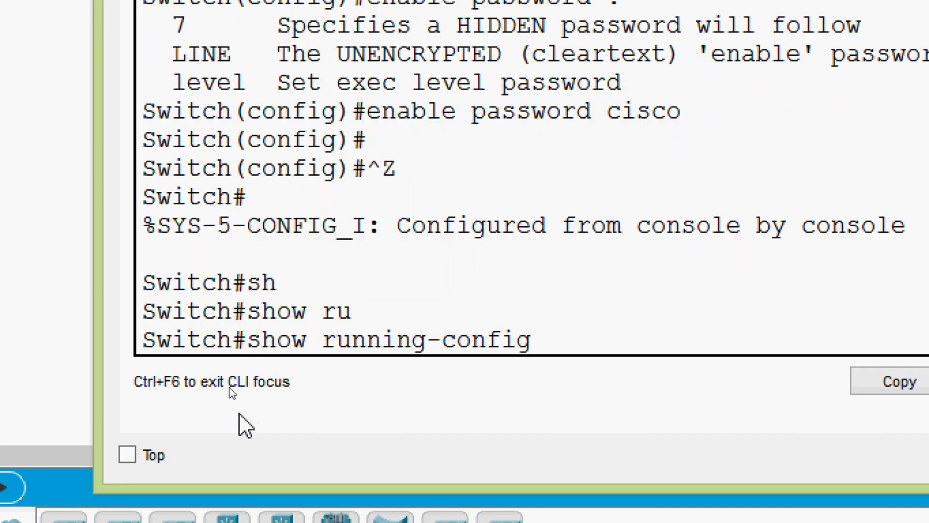
key(Return)
key(space)
key(space)
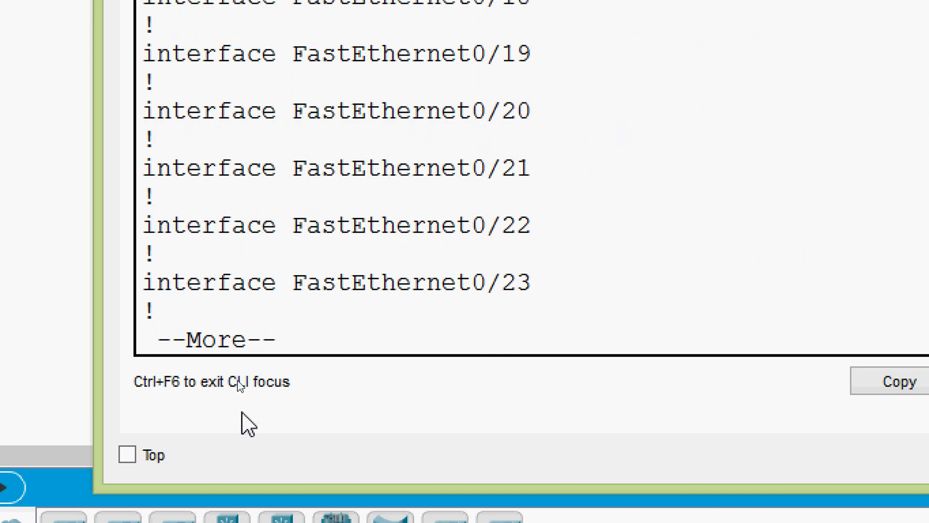
key(space)
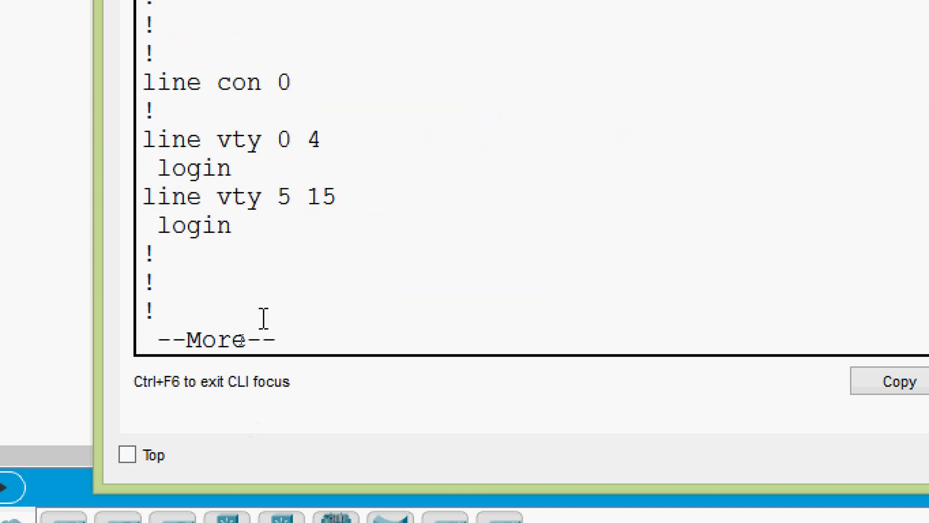
key(space)
Step: Scroll back up and highlight the plaintext enable password line in the output
scroll(264, 318, up, 4)
scroll(263, 318, up, 1)
scroll(264, 318, down, 3)
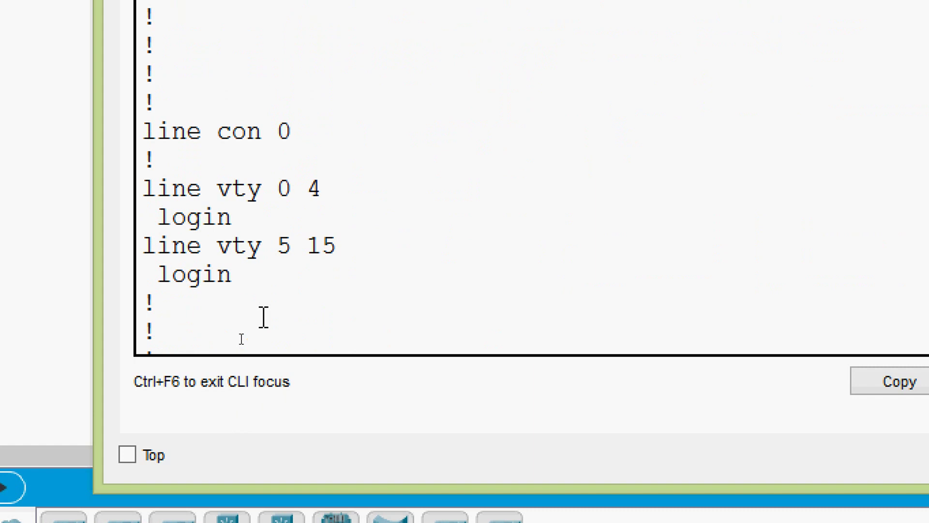
scroll(263, 318, up, 15)
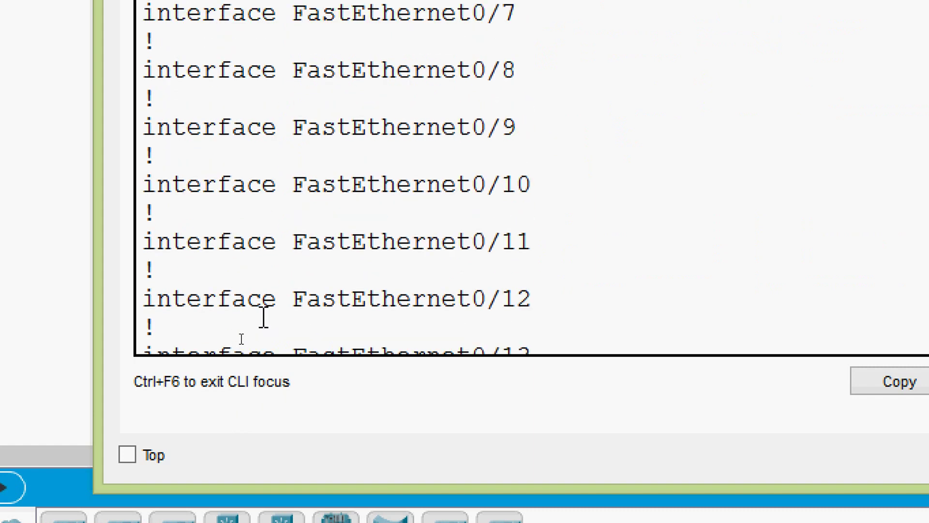
scroll(264, 318, up, 6)
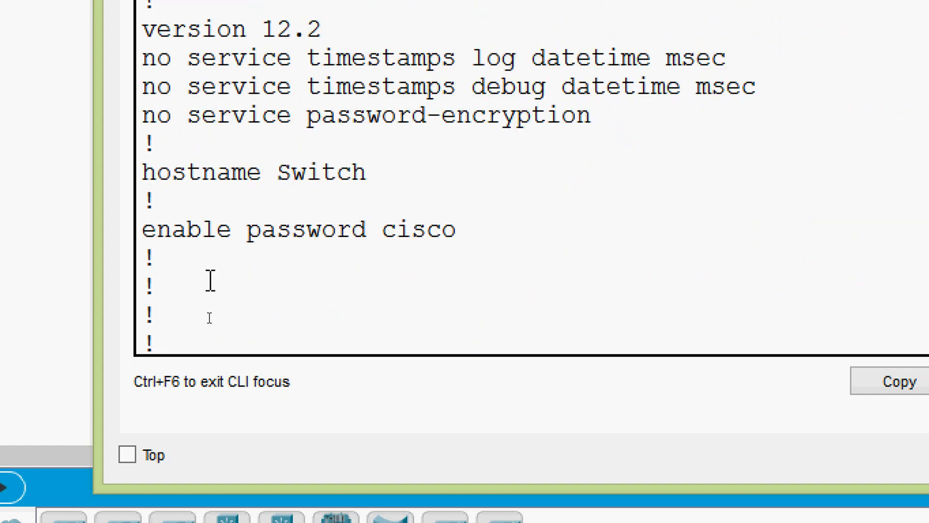
drag(148, 237, 462, 223)
click(462, 223)
key(shift+Left)
key(shift+Left)
key(shift+Left)
key(shift+Left)
key(shift+Left)
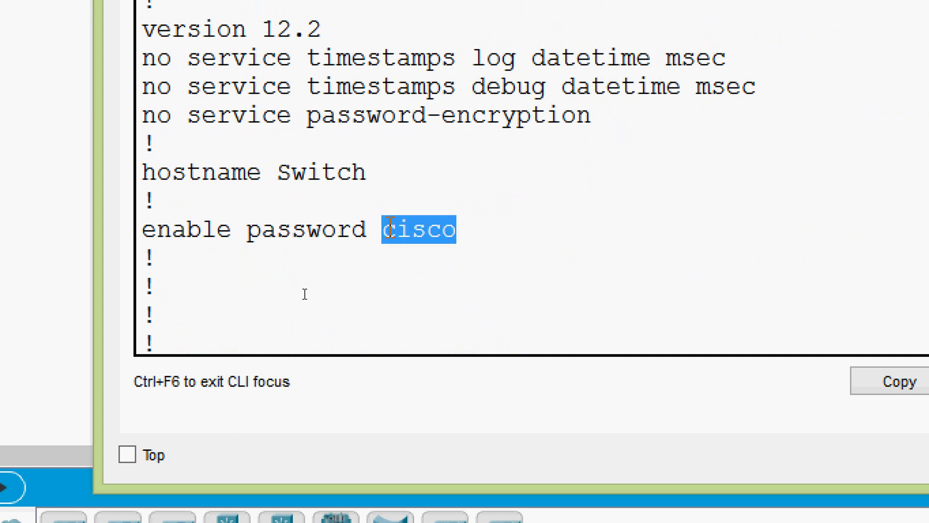
click(473, 241)
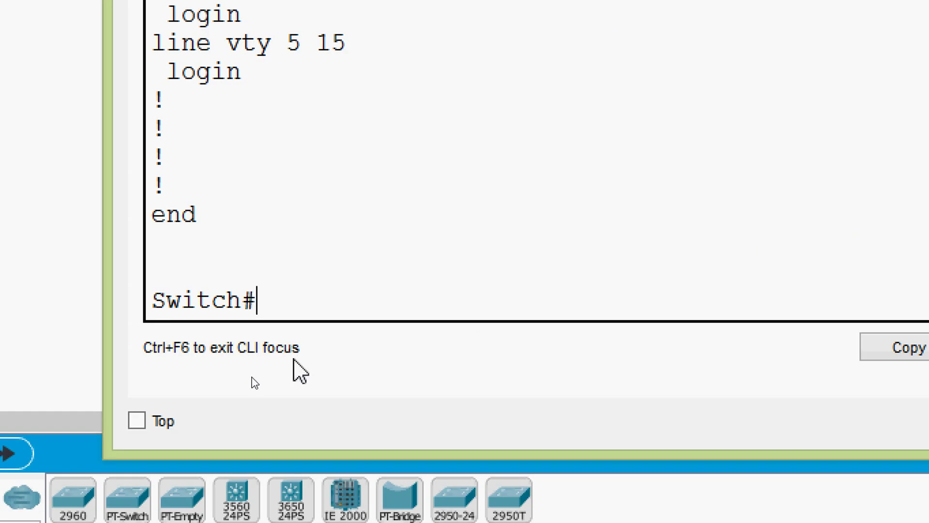
Step: Run disable, then enable, and supply the enable password to regain privileged mode
text(disa)
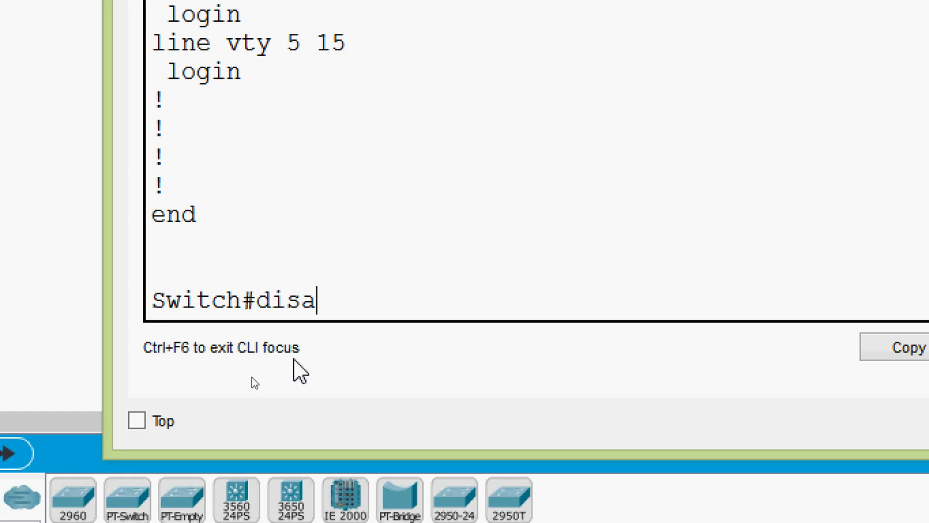
key(Tab)
key(Return)
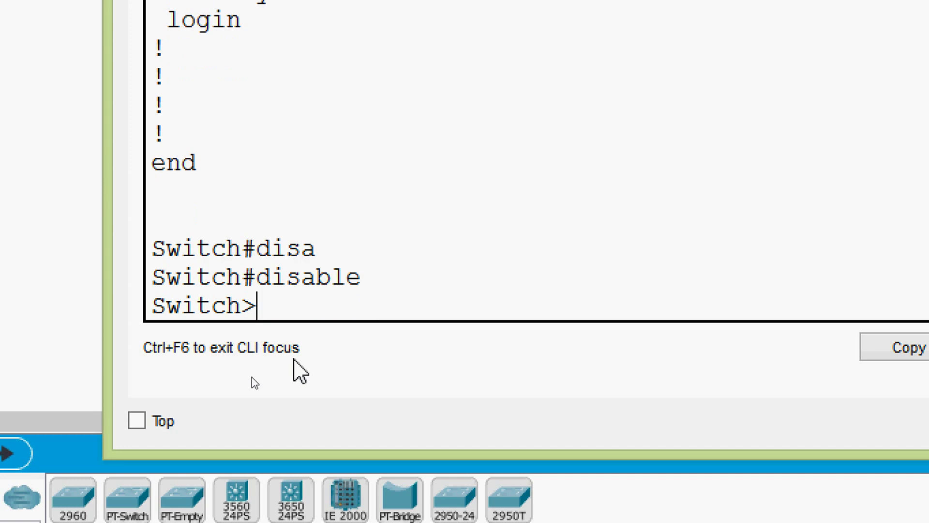
text(ena)
key(Tab)
key(Return)
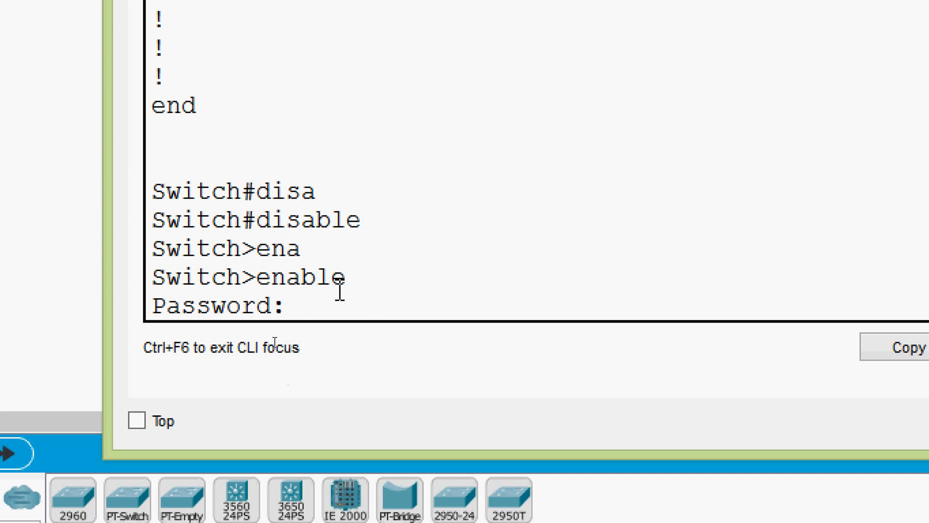
key(Return)
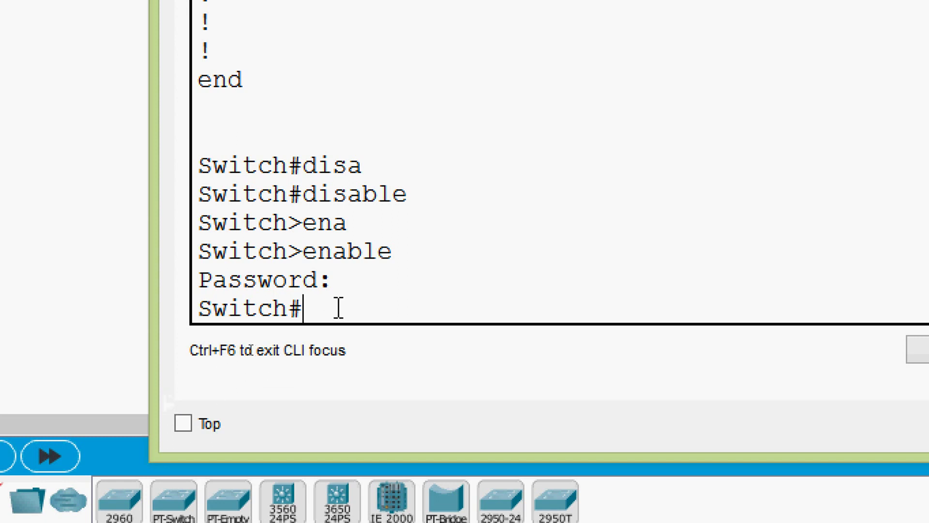
Step: Enter global configuration mode with configure terminal
text(conf)
key(Tab)
text(terminal)
key(Return)
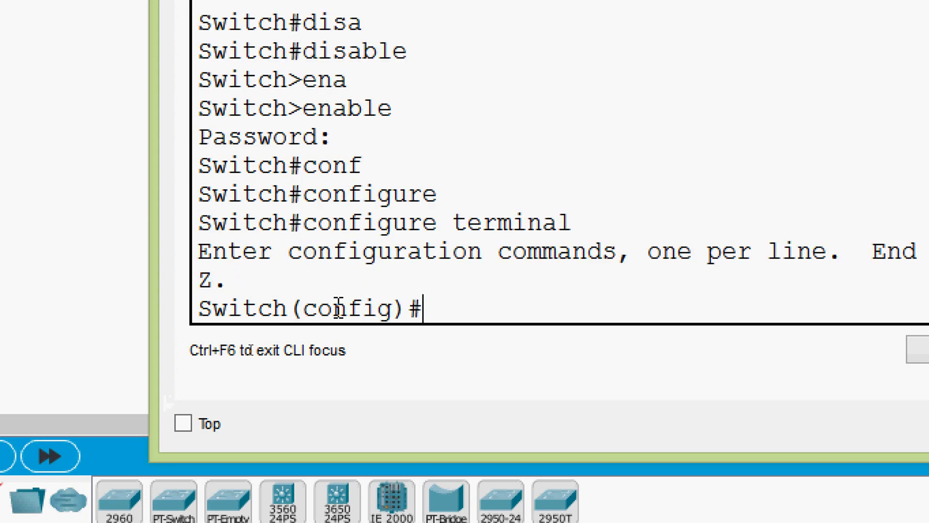
Step: Set an enable secret, then exit to the privileged prompt with Ctrl+Z
text(ena)
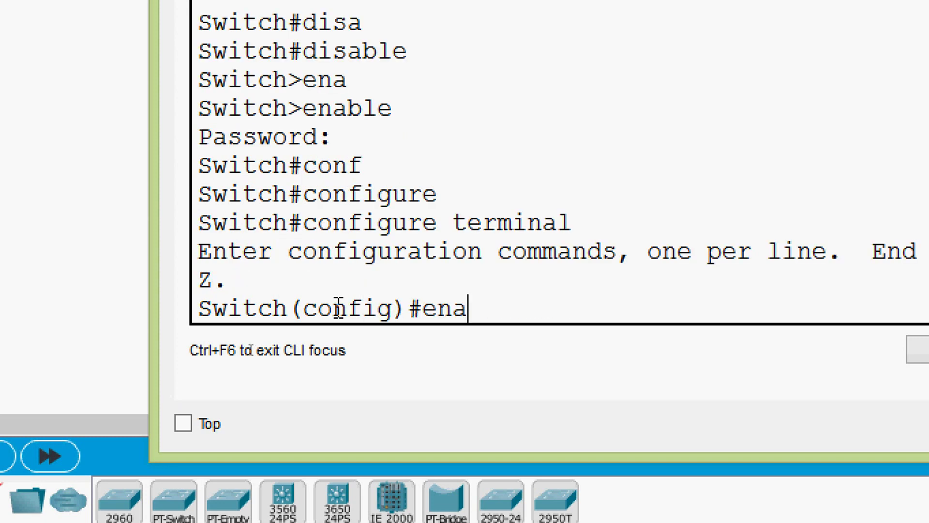
key(Tab)
text(se)
key(Tab)
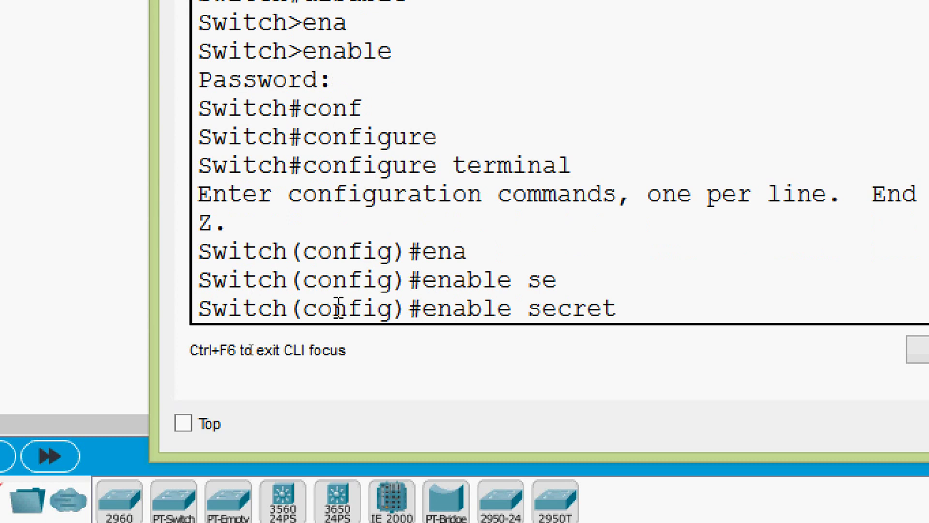
text(?)
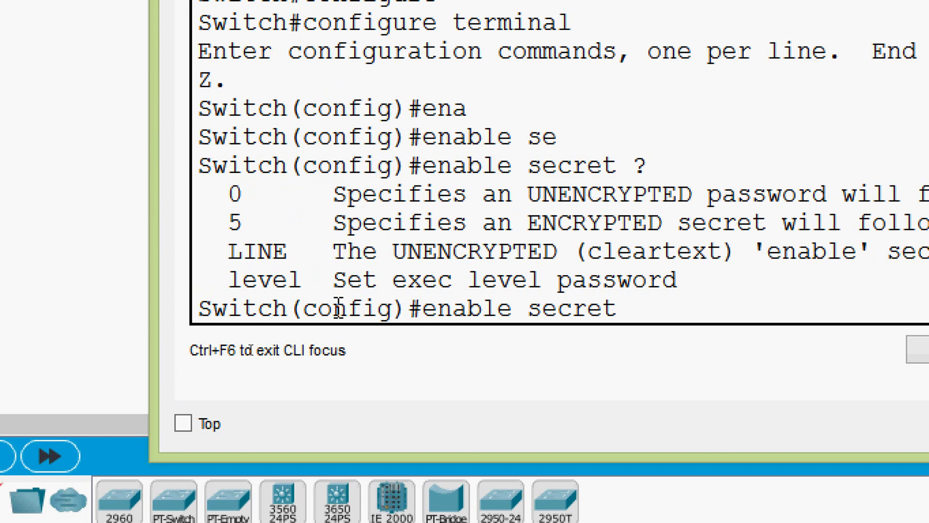
text(itsasecret)
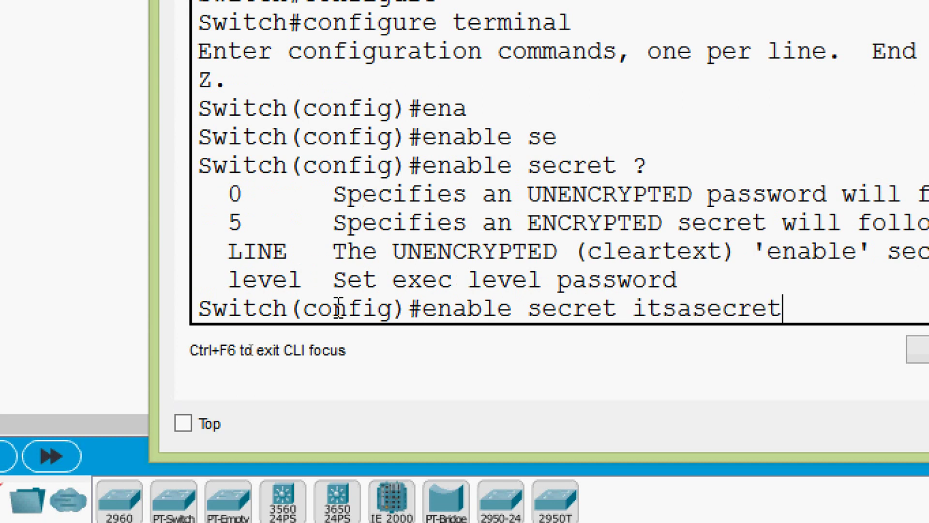
key(Return)
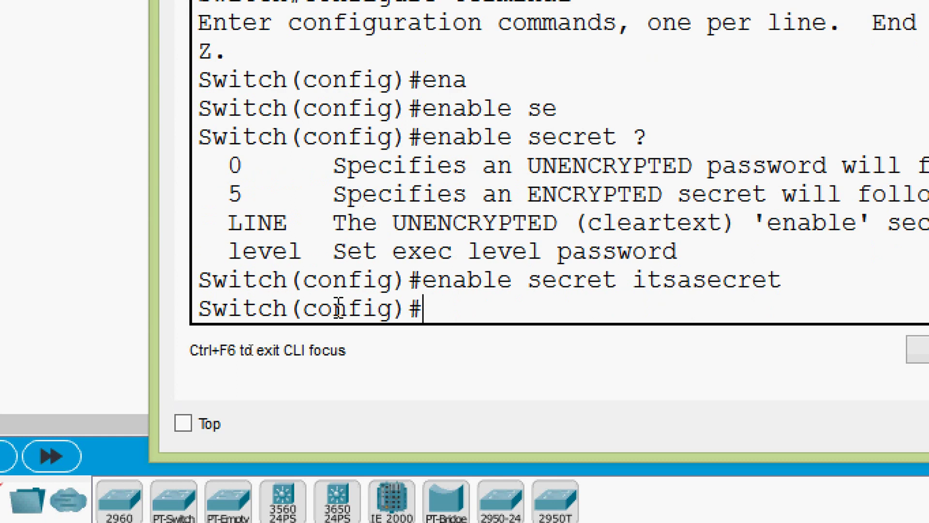
key(ctrl+z)
key(Return)
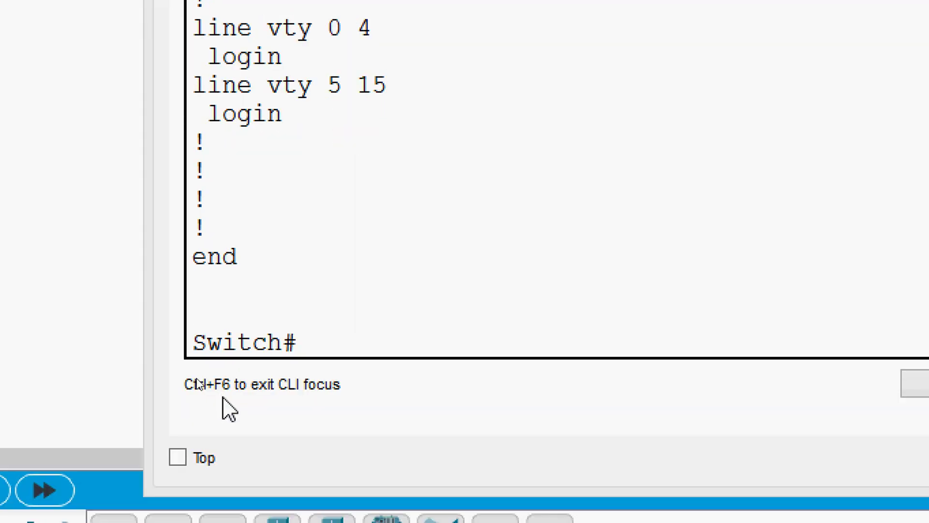
Step: Run show running-config, highlight the enable secret 5 hash, and page to the end
click(318, 339)
text(sh)
key(Tab)
text(ru)
key(Tab)
key(Return)
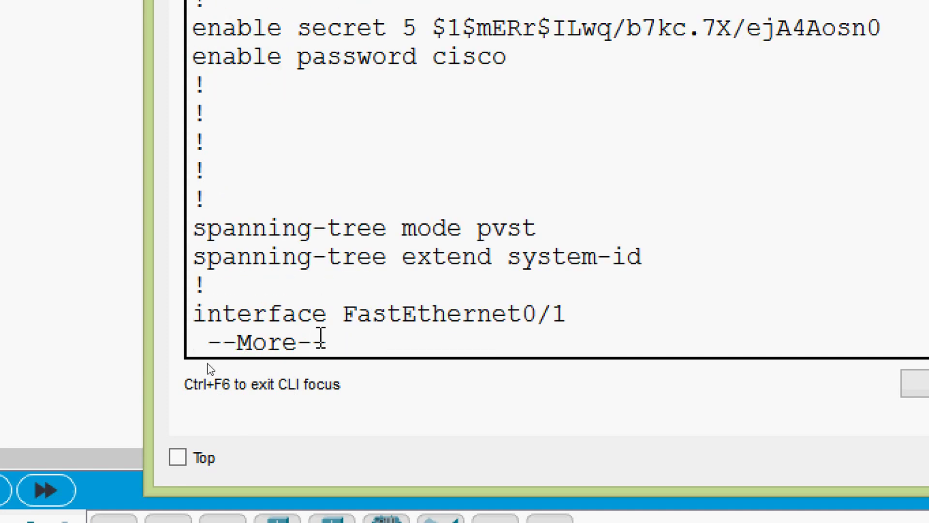
drag(193, 166, 875, 170)
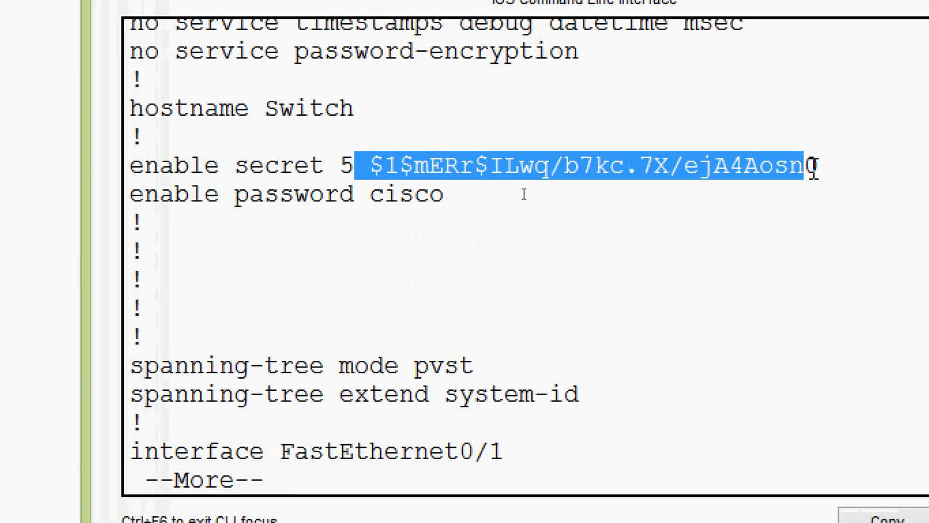
click(579, 278)
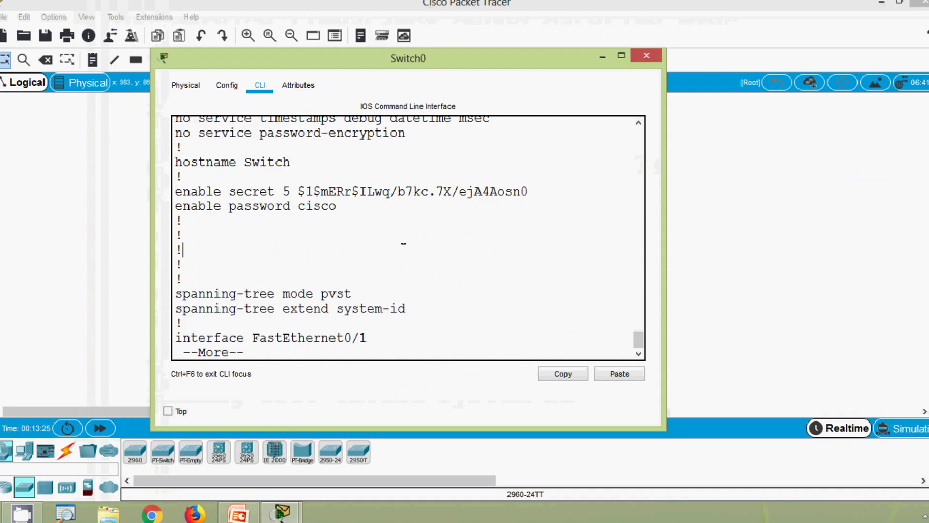
key(space)
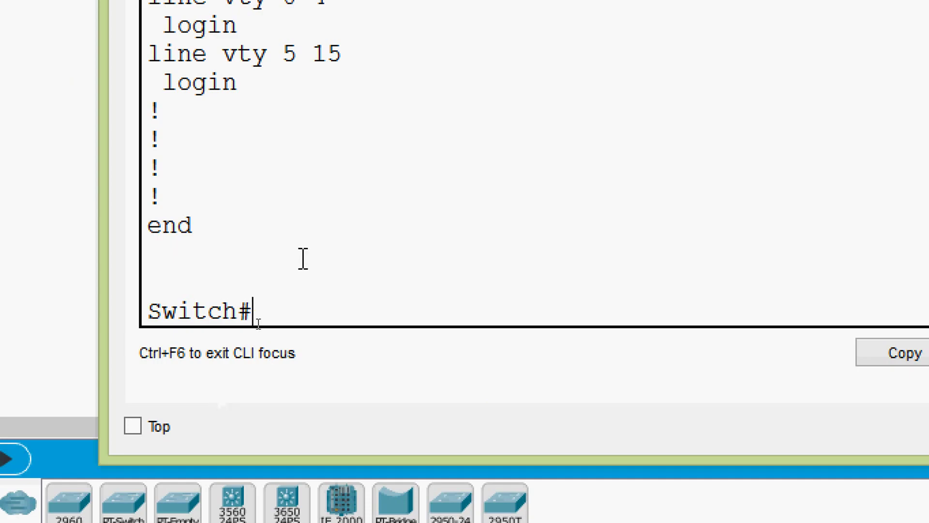
Step: Drop back to user mode with disable
text(dis)
key(Tab)
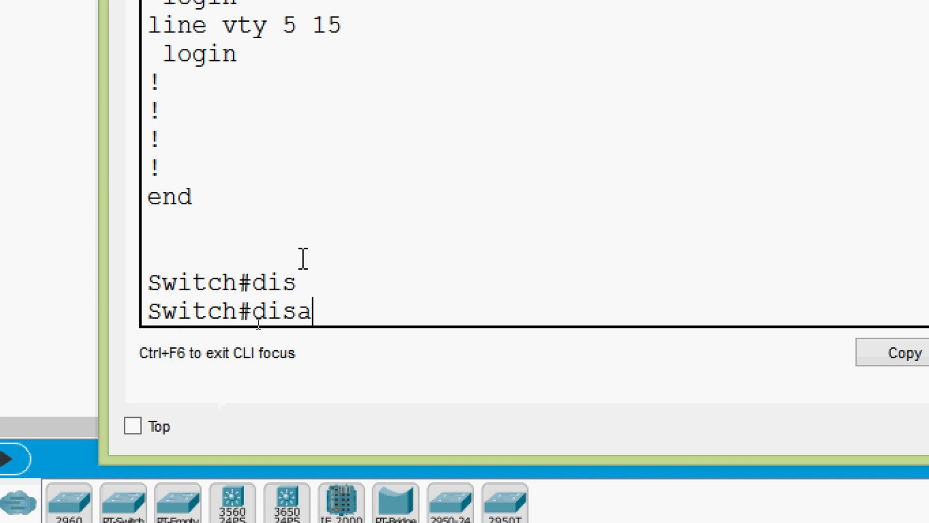
text(a)
key(Tab)
key(Return)
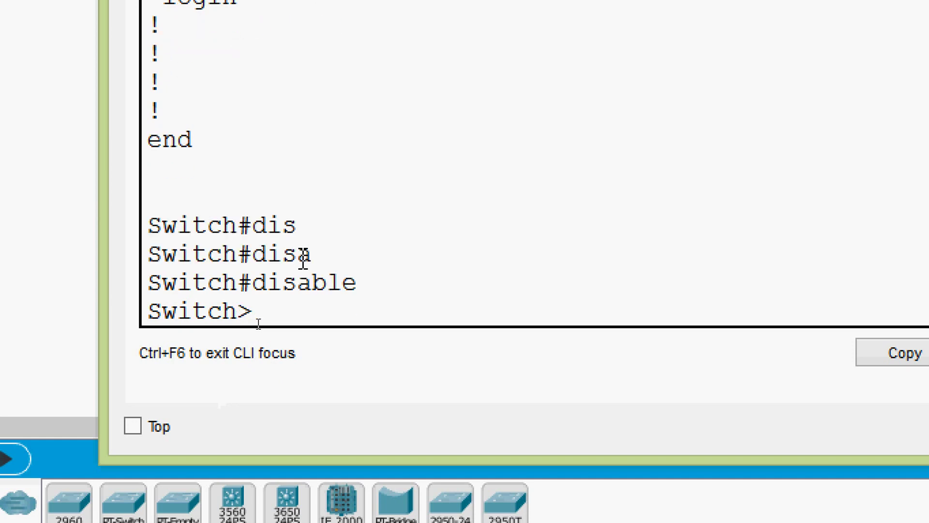
Step: Run enable, see the old password refused, then enter the enable secret
text(ena)
key(Tab)
key(Return)
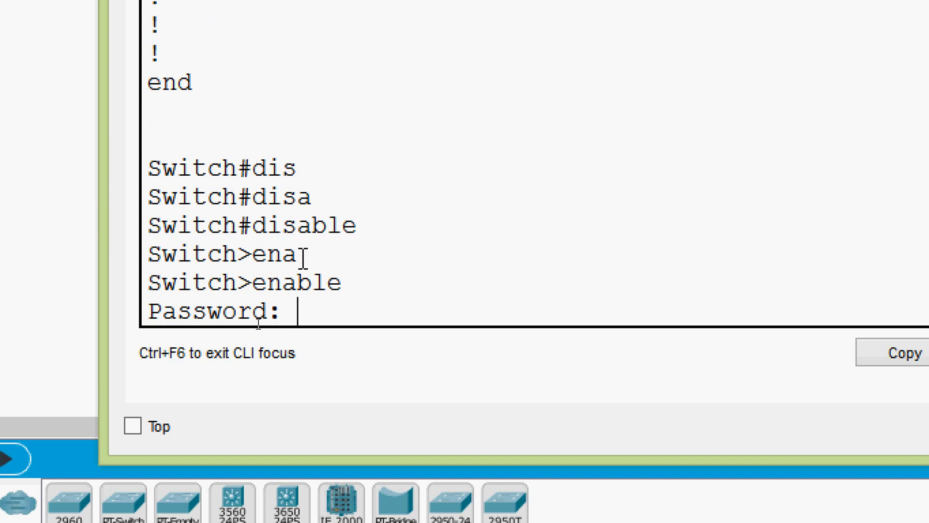
key(Return)
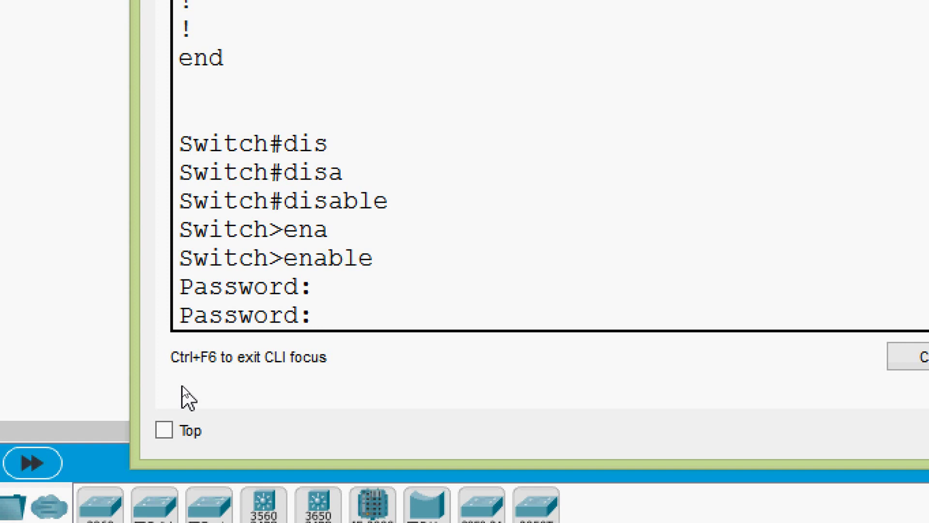
key(Return)
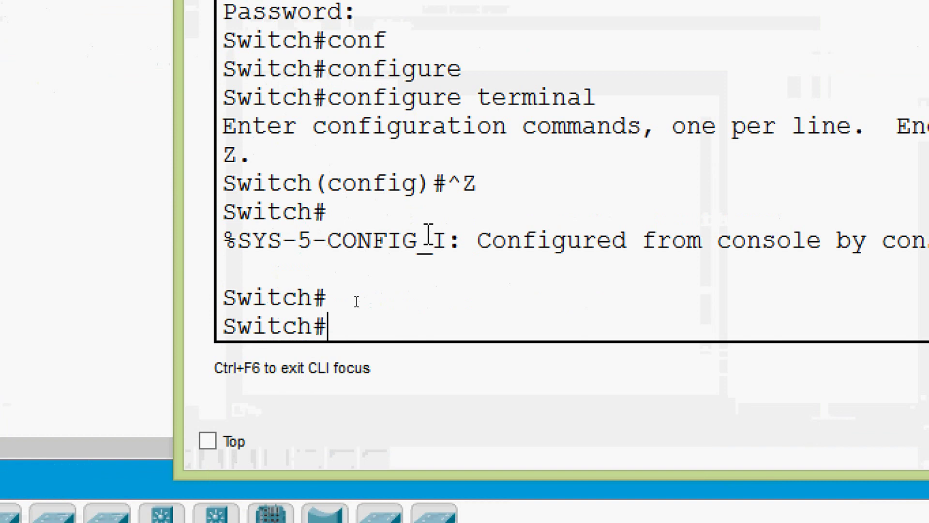
Step: Enter configure terminal and go into line console 0, checking the line ? options
text(conf)
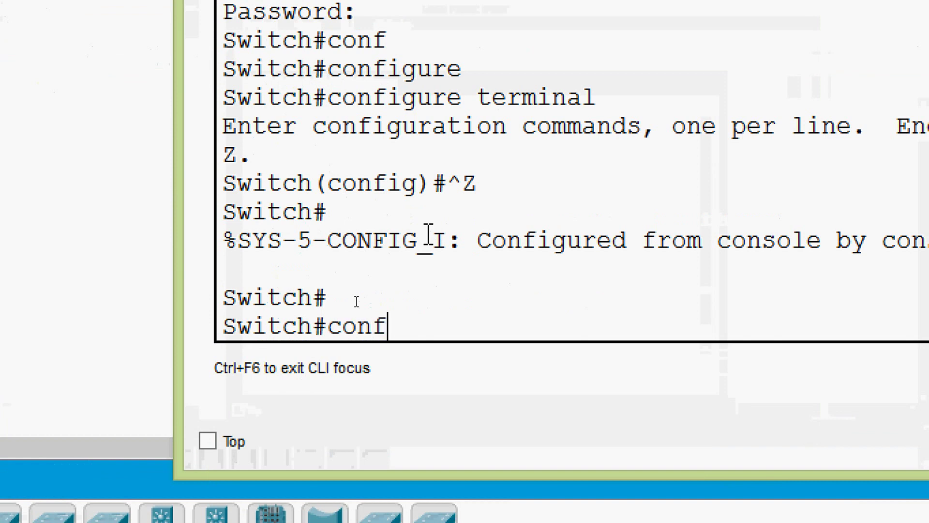
key(Tab)
text(t)
key(Tab)
key(Return)
key(Return)
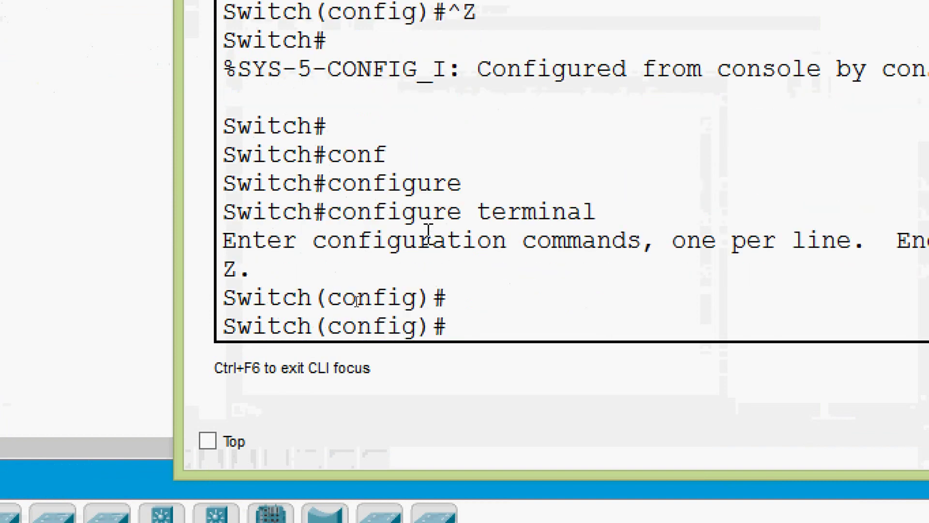
text(line ?)
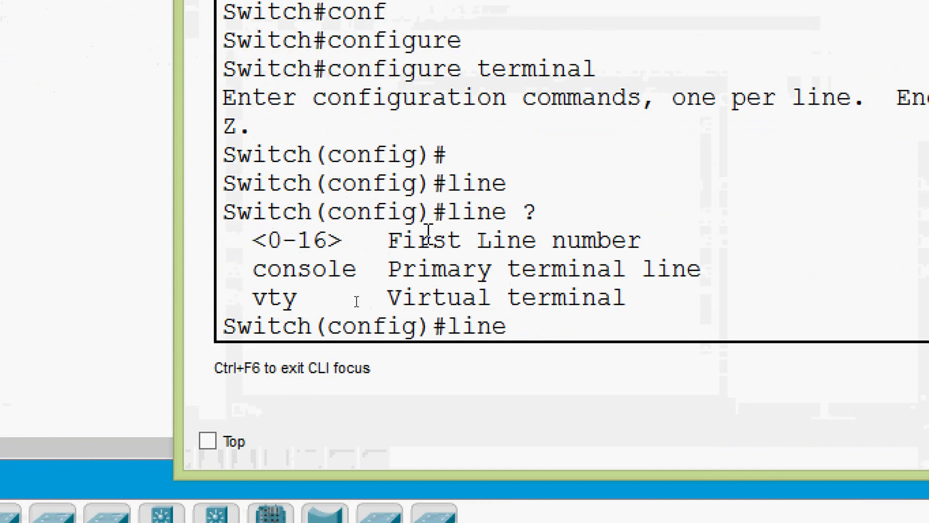
text(co)
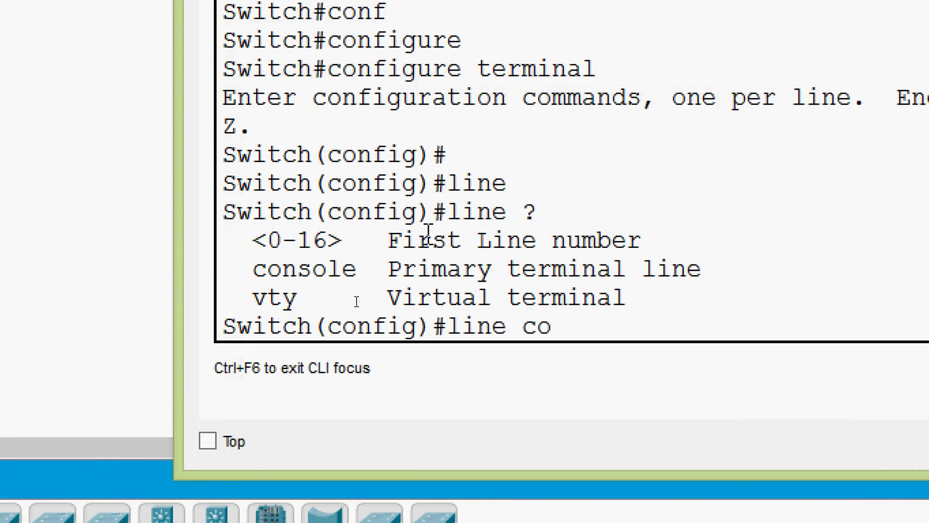
text(n)
key(Tab)
text(?)
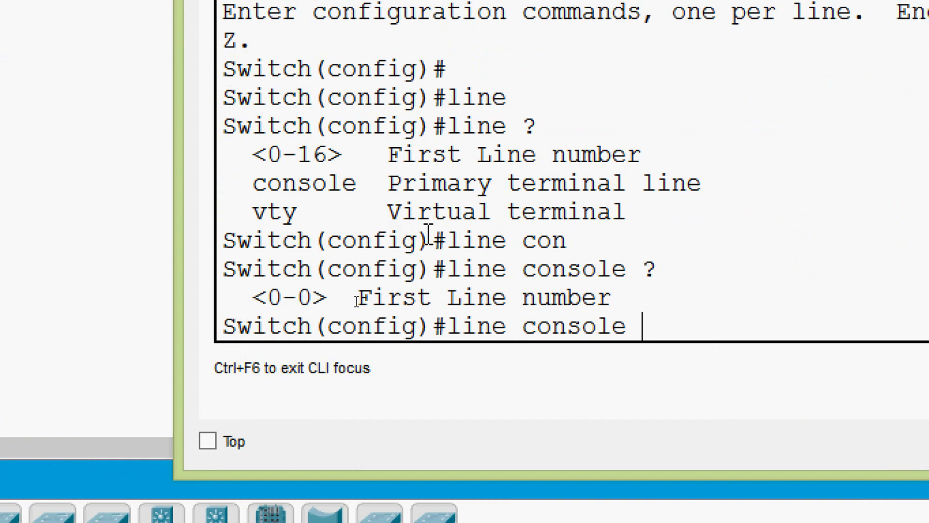
text(0)
key(Return)
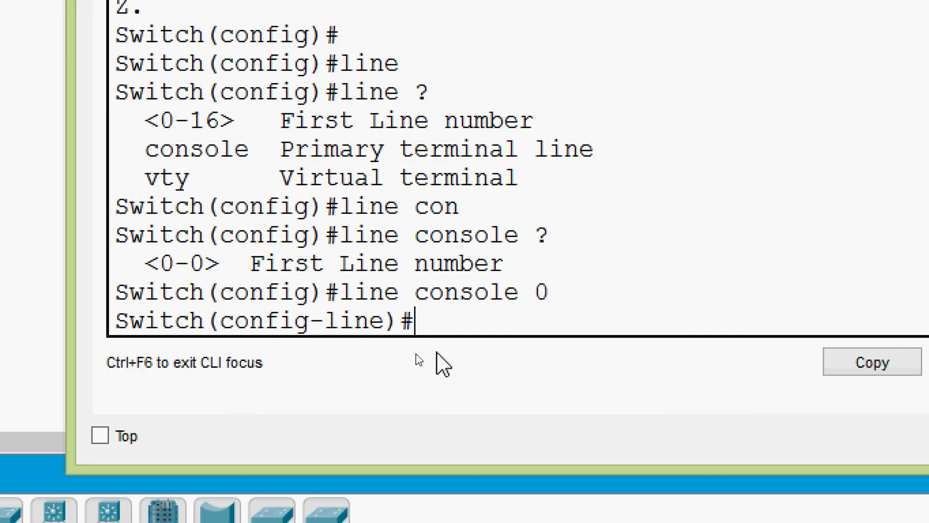
Step: Set a console line password, enable login, and leave configuration mode with Ctrl+Z
text(pas)
key(Tab)
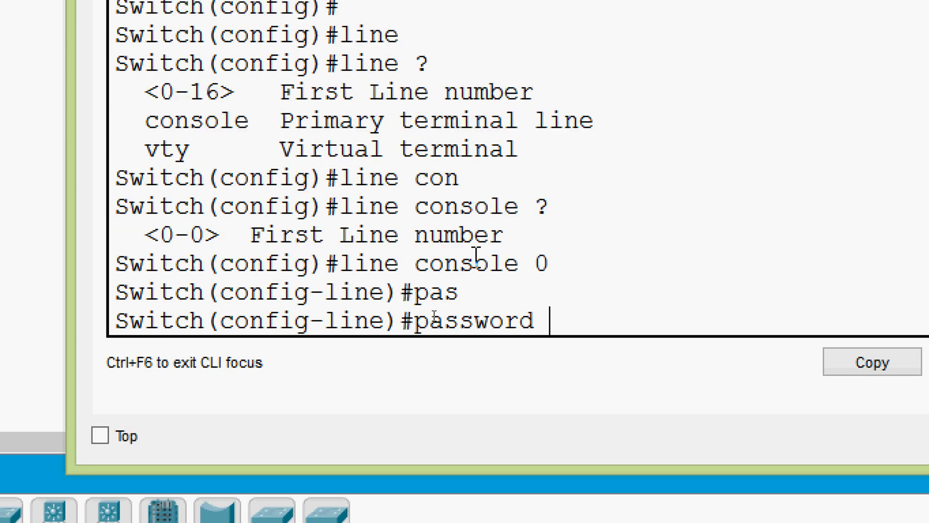
text(ccna)
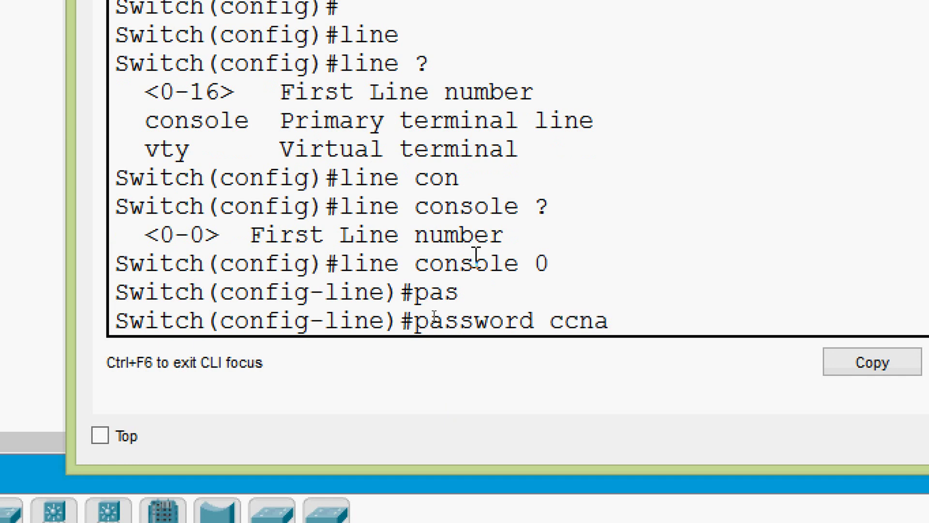
key(Return)
text(login)
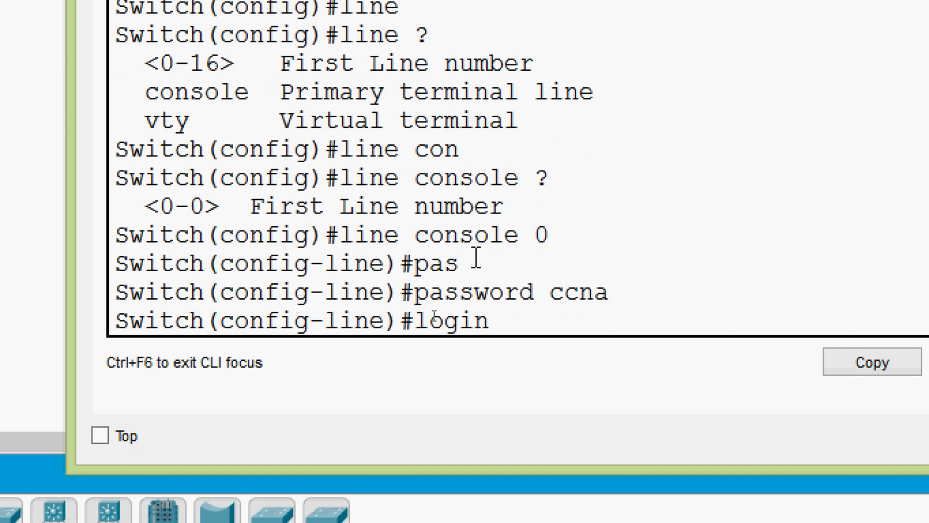
text(?)
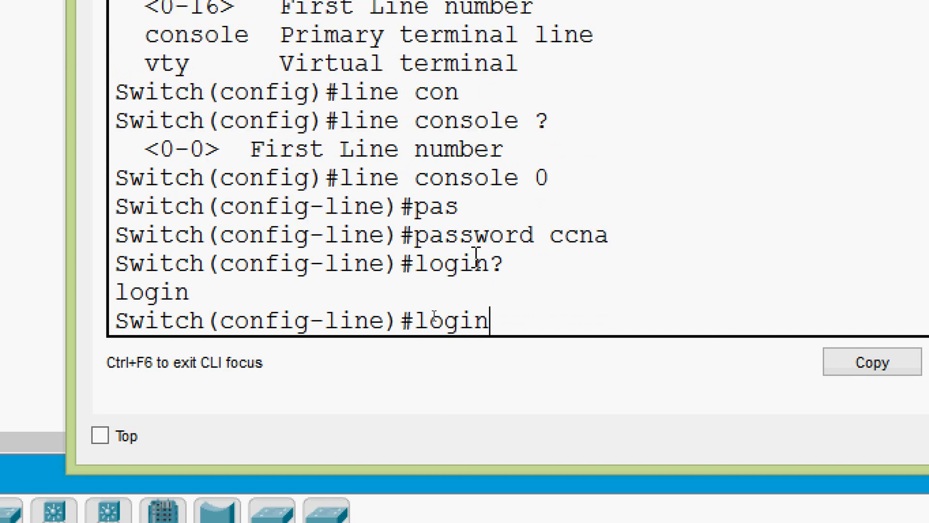
key(Return)
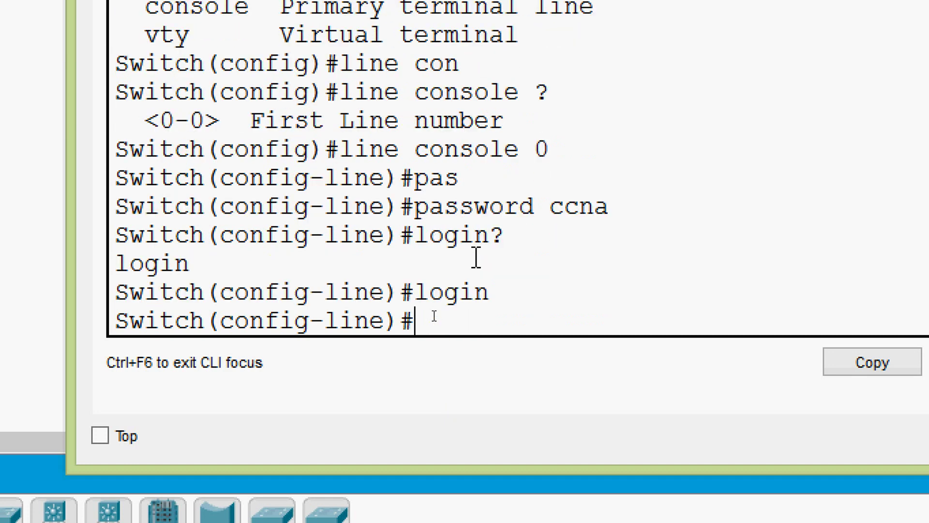
key(ctrl+z)
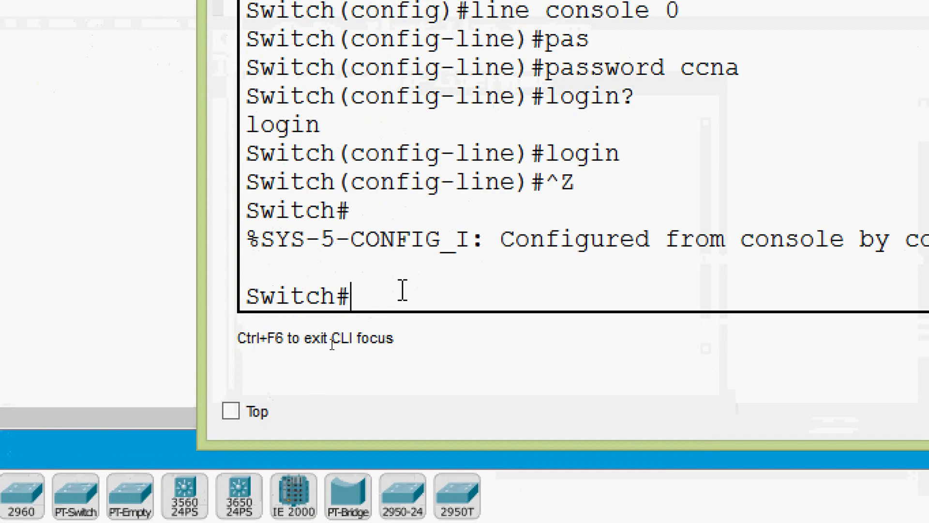
Step: End the console session with exit, then log back in to Switch0 using the console password
text(exit)
key(Return)
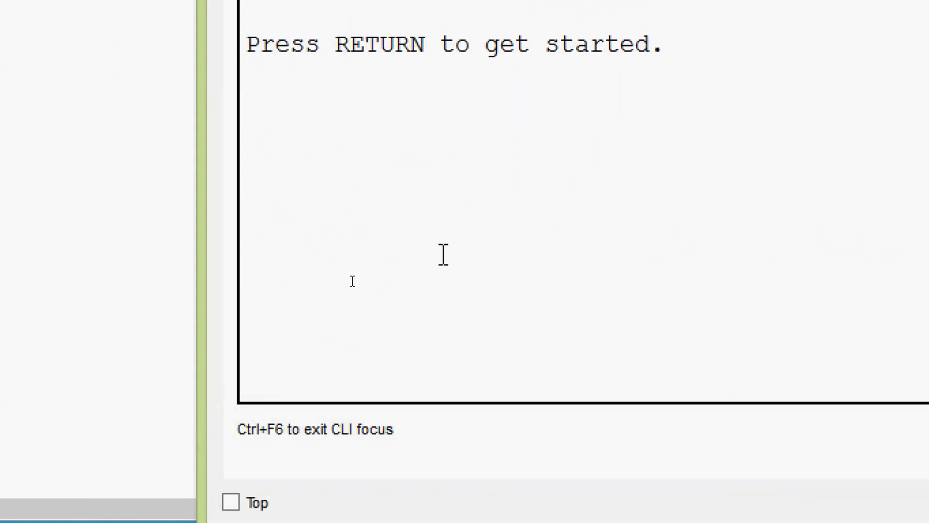
key(Return)
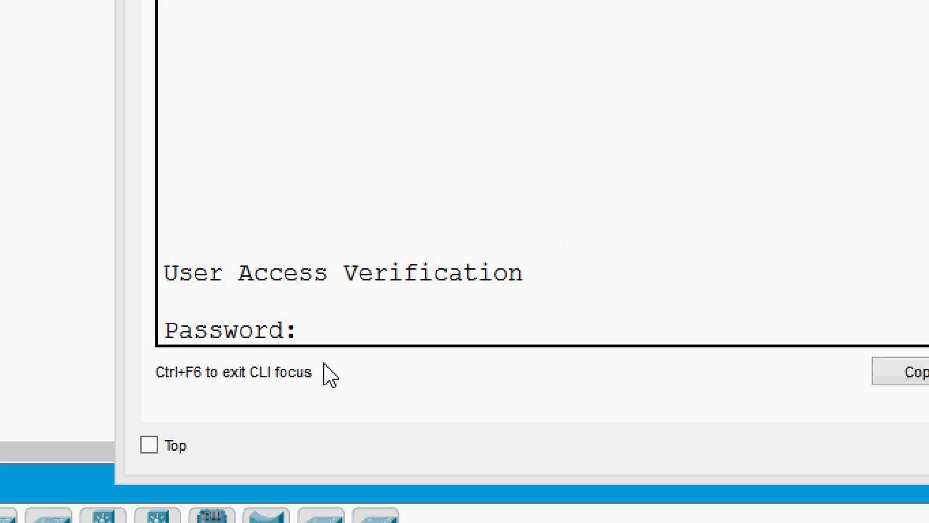
click(336, 331)
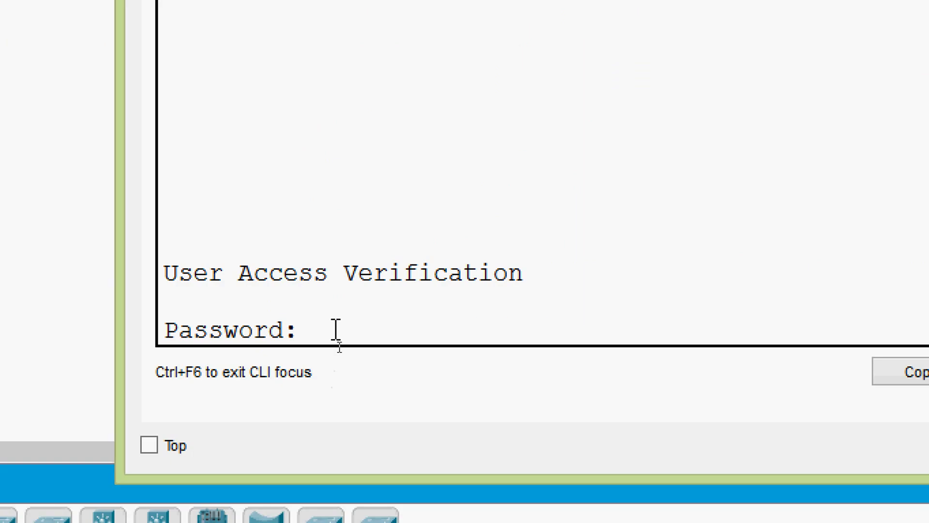
key(Return)
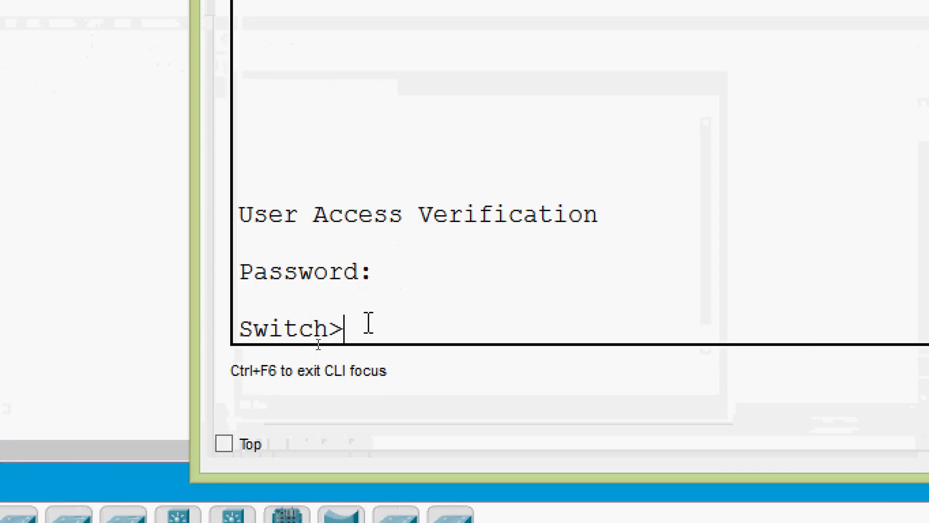
Step: Enter privileged mode with the enable password, then enter global configuration mode
text(ena)
key(Tab)
key(Return)
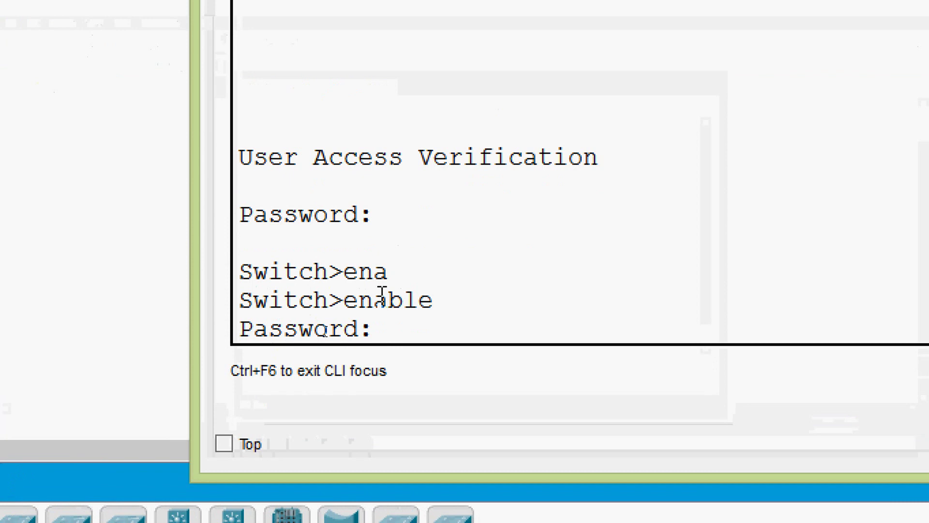
key(Return)
text(conf)
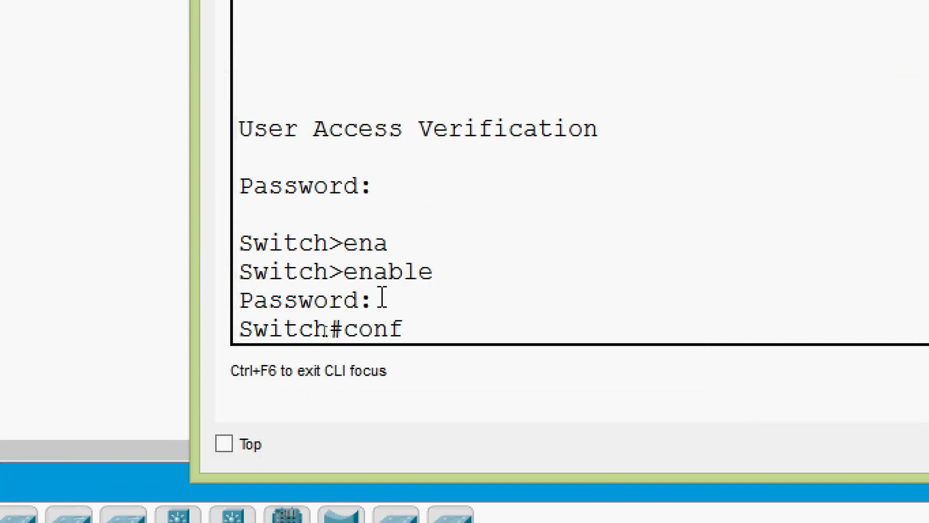
key(Tab)
key(Tab)
key(Return)
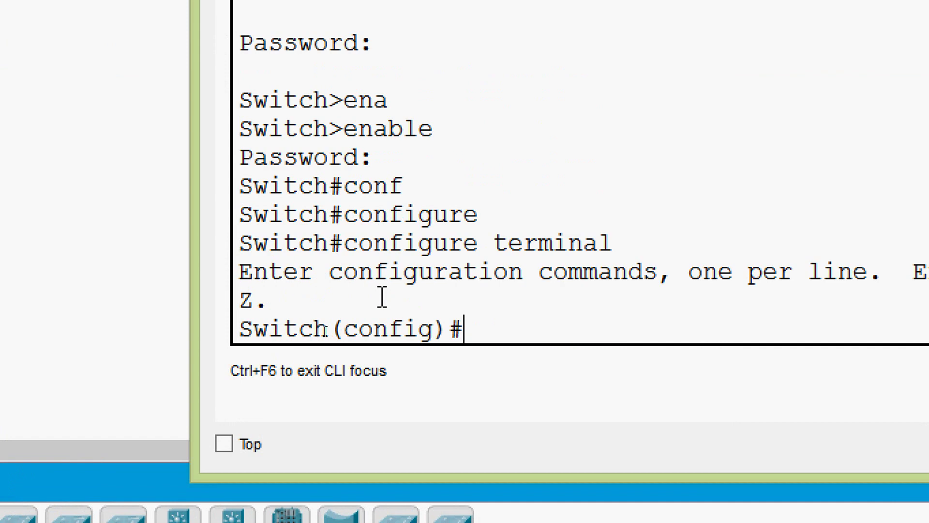
Step: Enter line configuration for vty lines 0 to 15, using ? help for the keyword and range
text(line)
key(Tab)
text(?)
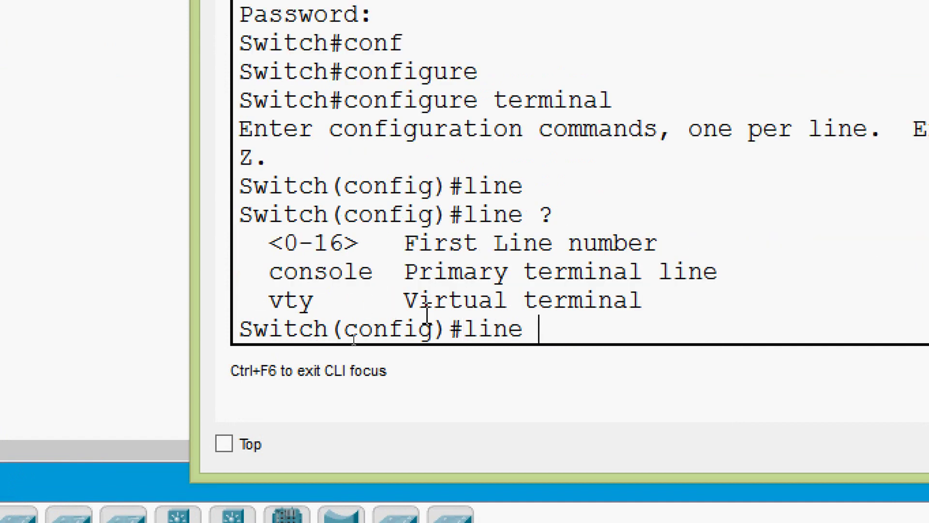
text(vt)
key(Tab)
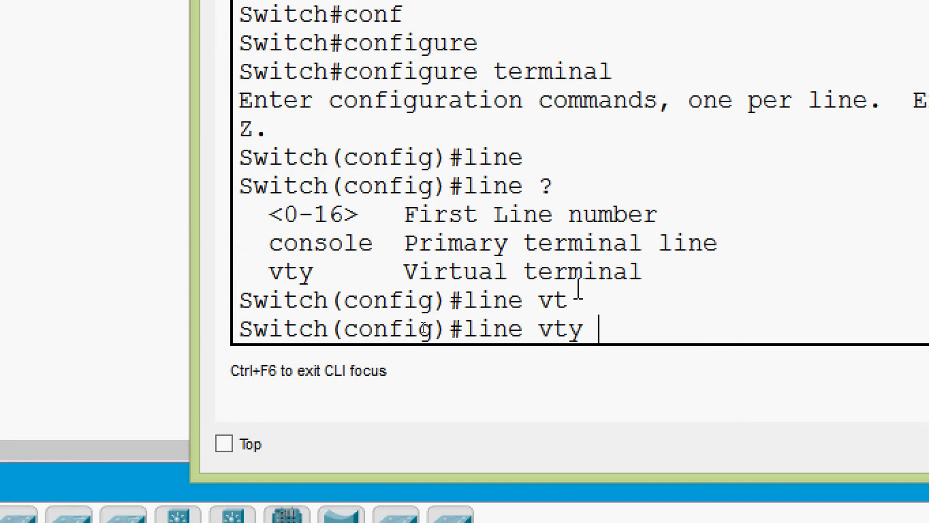
text(?)
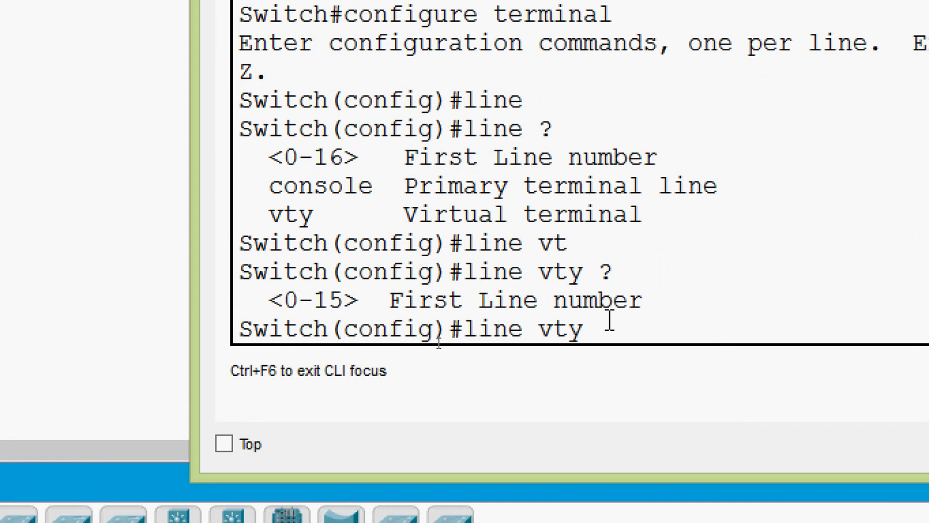
text(0)
text(?)
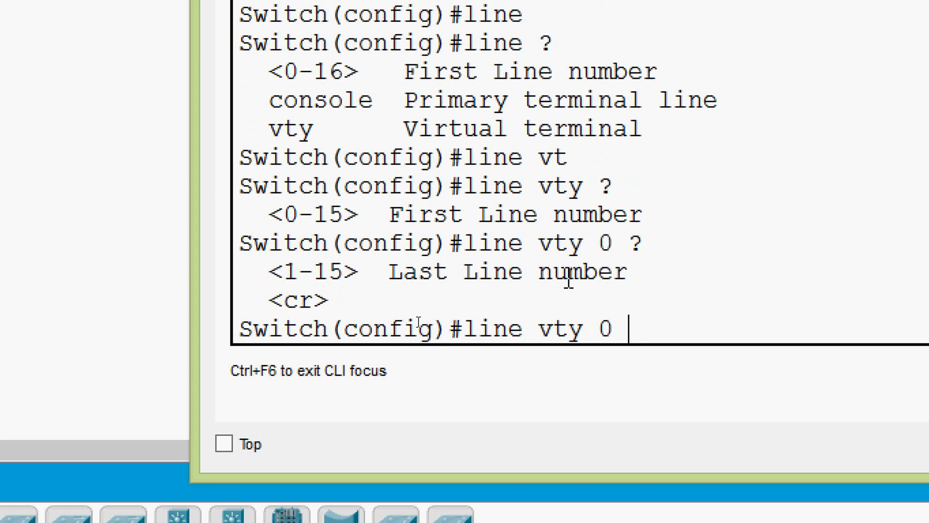
text(15)
key(Return)
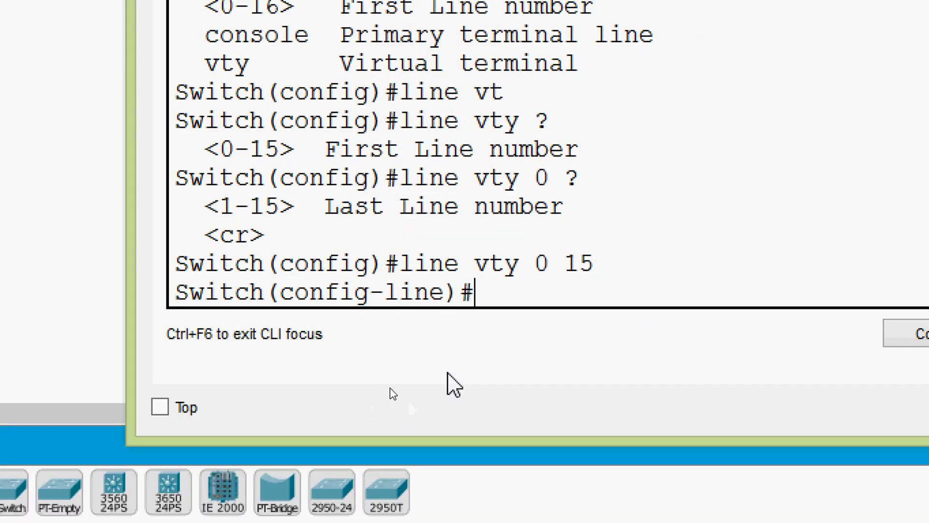
Step: Set a vty line password, enable login, and return to the Switch# prompt
text(PAS)
key(Tab)
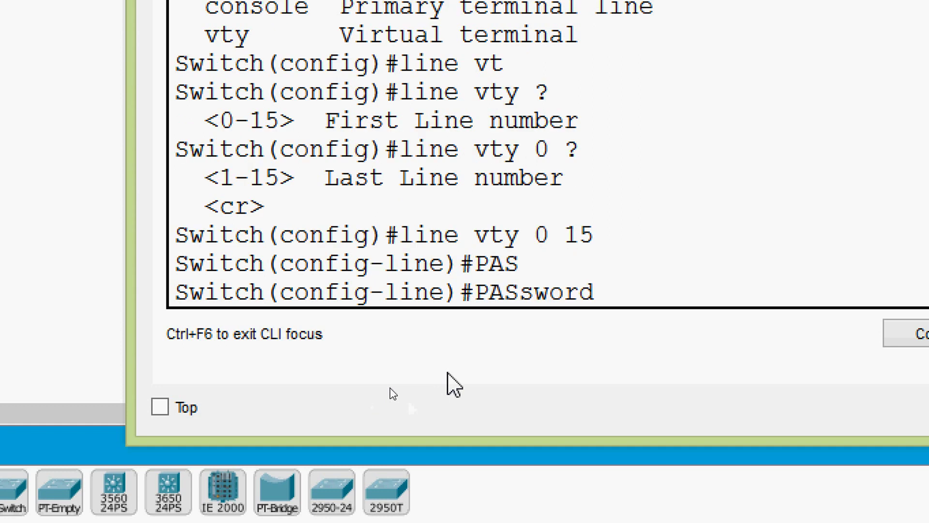
text(class)
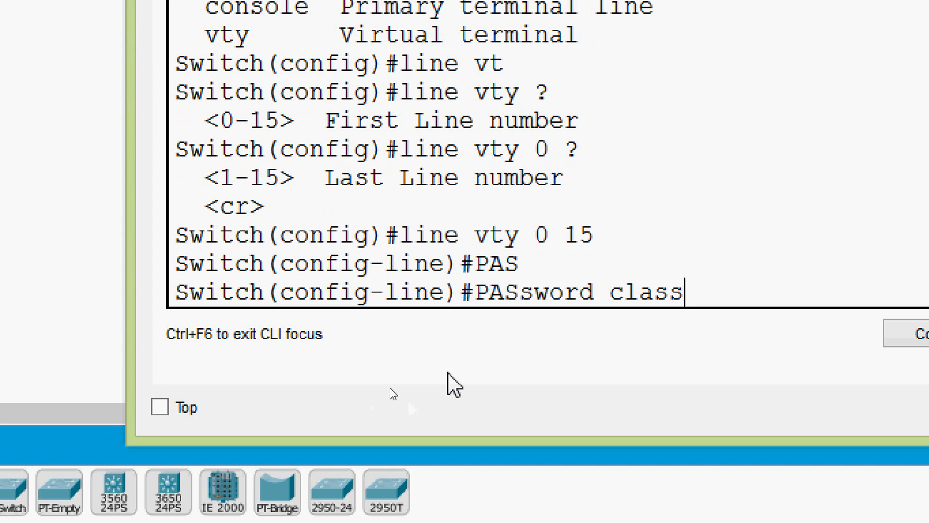
key(Return)
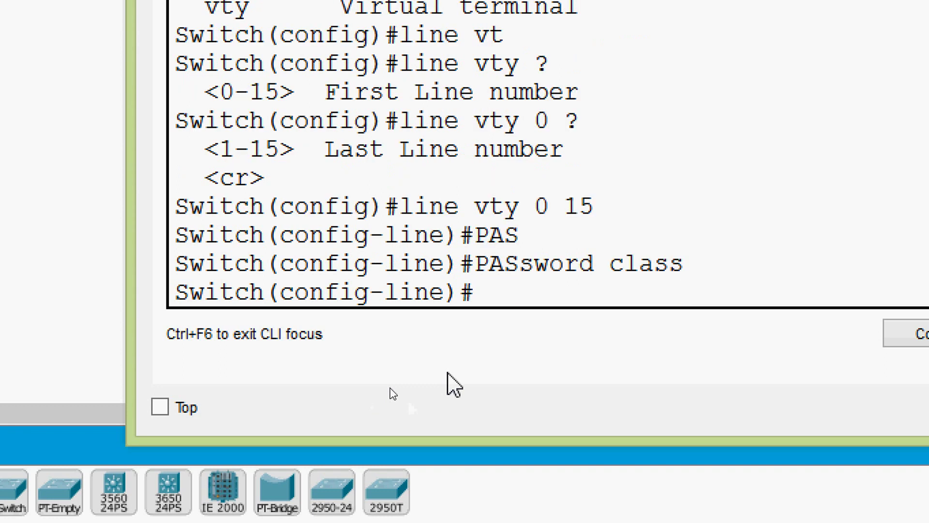
text(?)
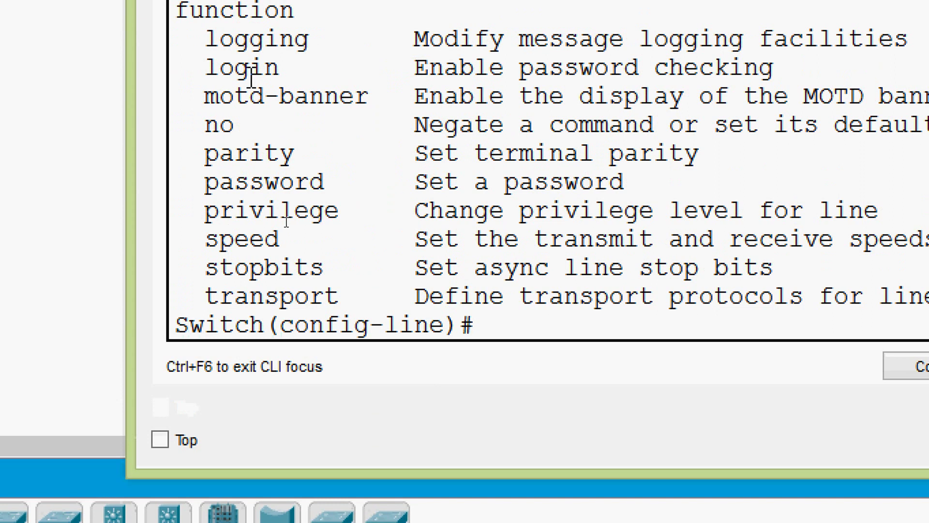
drag(206, 68, 782, 68)
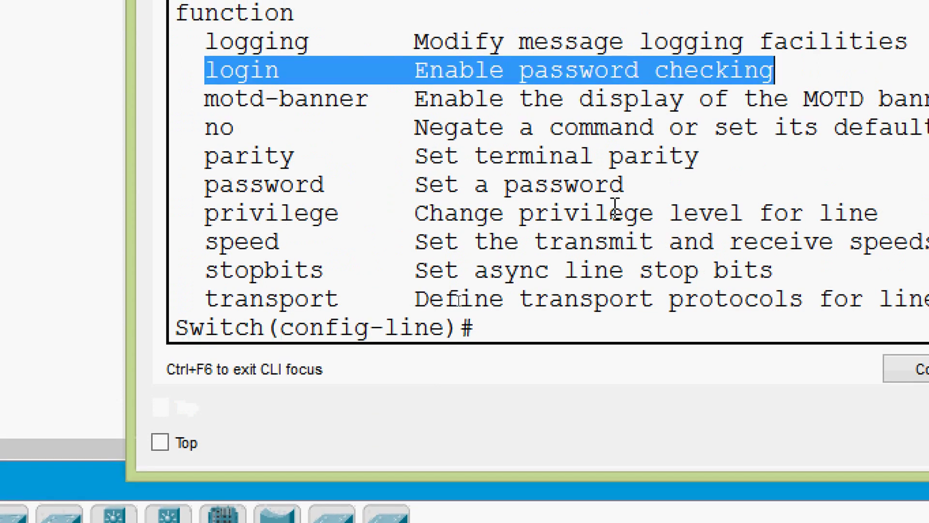
click(523, 327)
text(login)
key(Return)
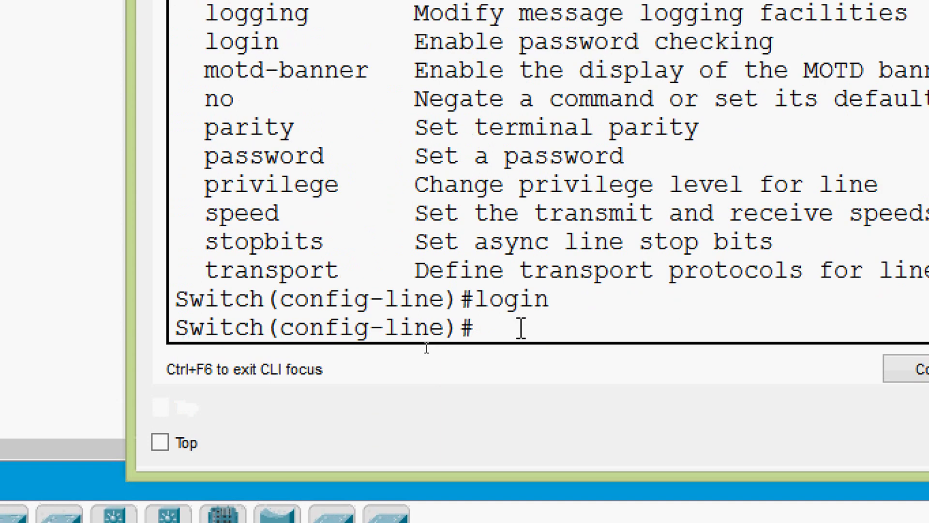
key(ctrl+z)
key(Return)
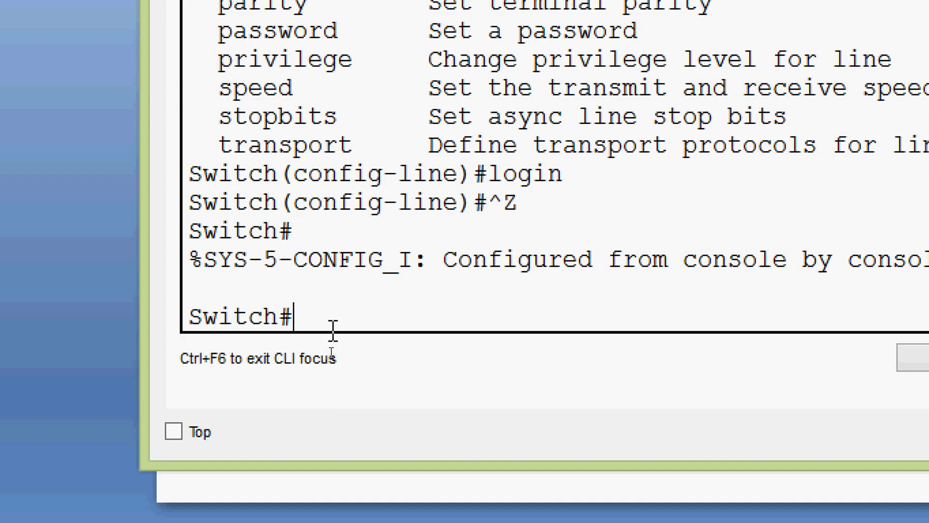
Step: Show the running configuration and highlight the enable secret and plain-text enable password
text(sh)
key(Tab)
text(run)
key(Return)
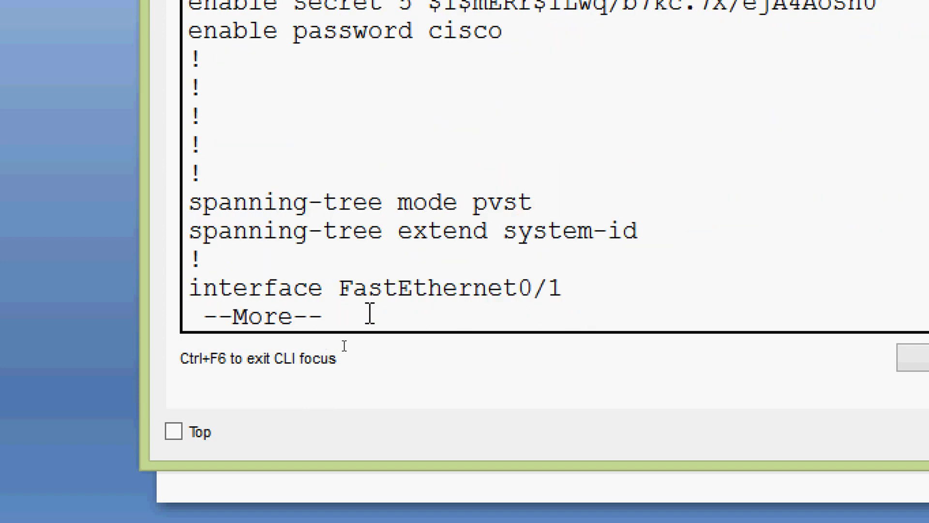
drag(195, 99, 832, 102)
drag(189, 128, 490, 129)
click(489, 129)
Step: Page to the line con 0 section and highlight its plain-text console password
key(space)
key(space)
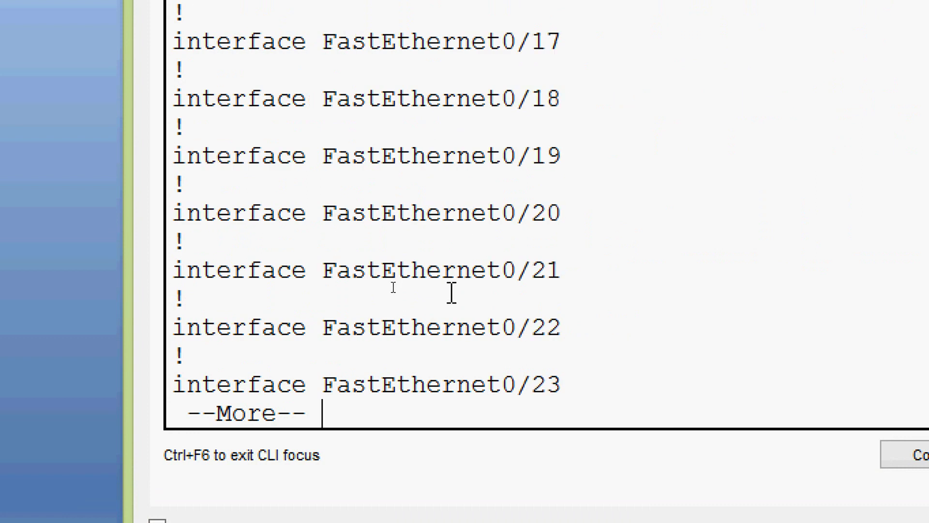
key(space)
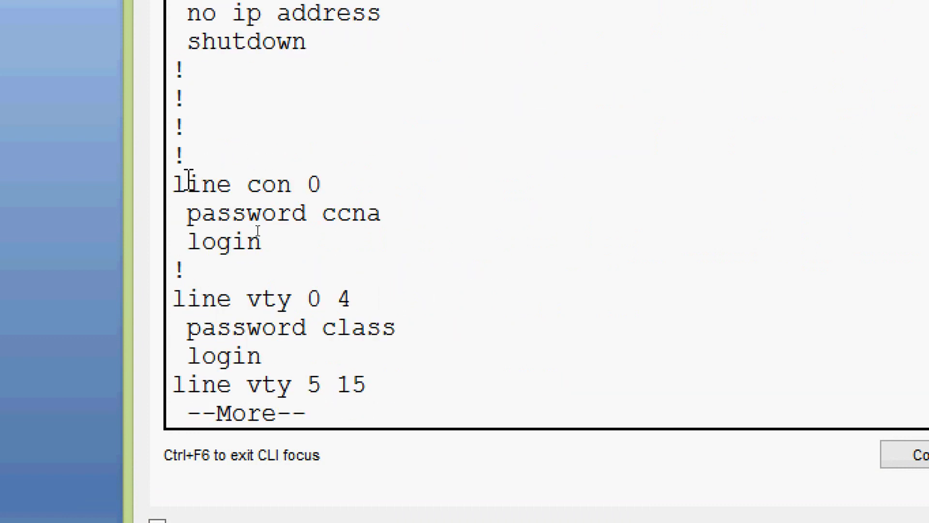
drag(175, 184, 357, 186)
drag(188, 213, 352, 213)
click(344, 249)
Step: Highlight the vty 0 4 and 5 15 sections and their plain-text password
key(space)
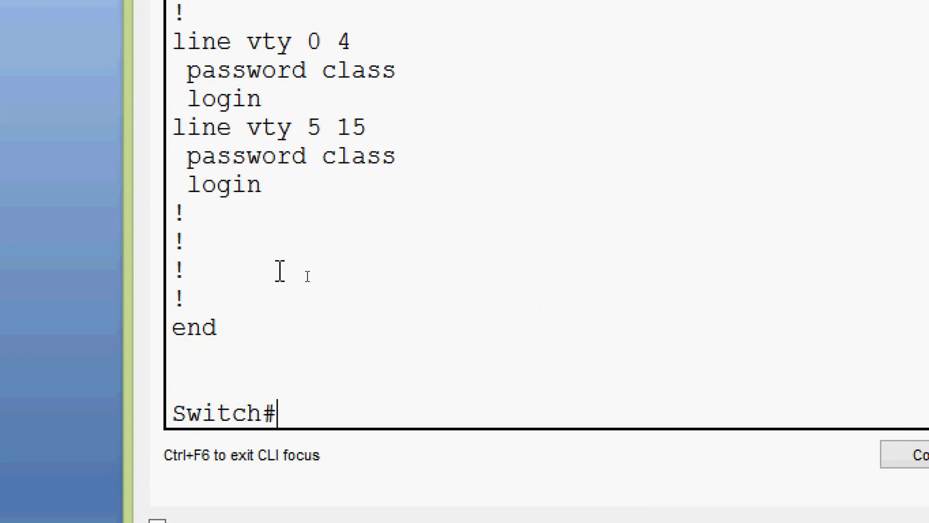
scroll(266, 220, up, 1)
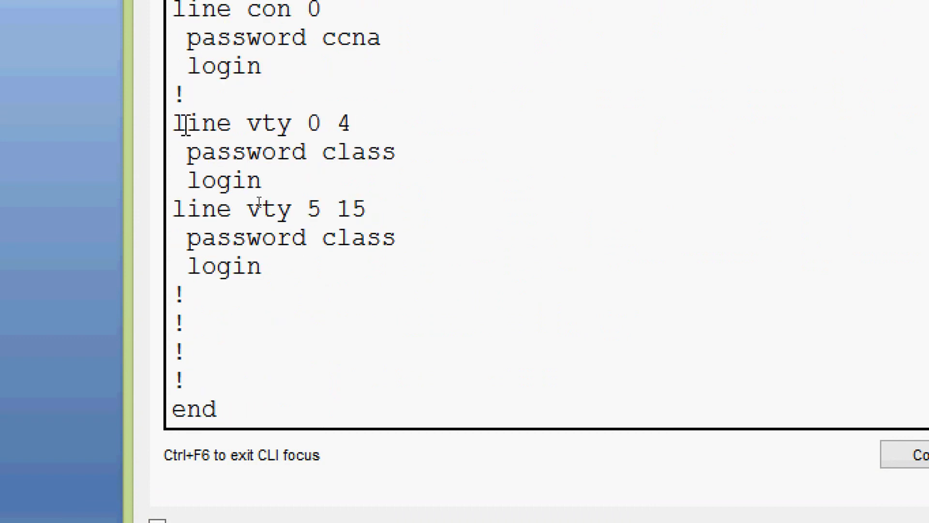
drag(174, 122, 254, 134)
drag(308, 124, 351, 125)
drag(308, 209, 373, 208)
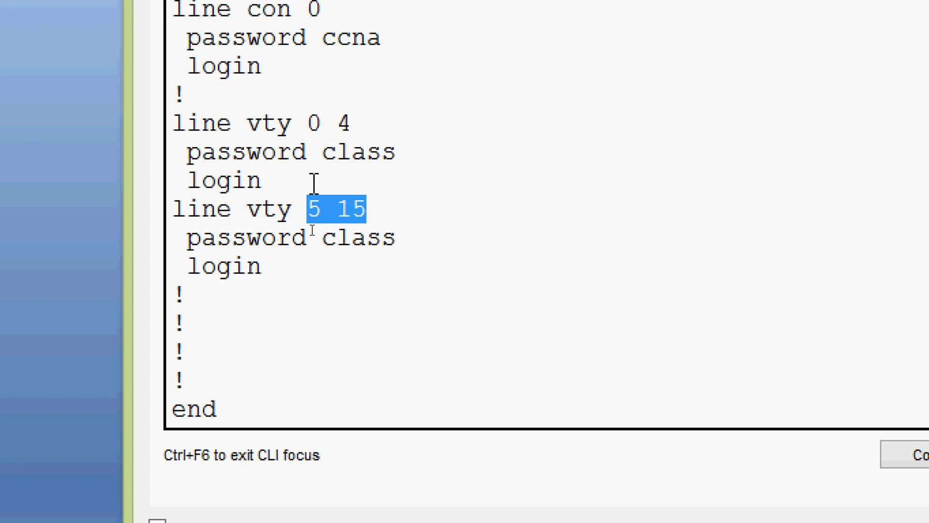
drag(188, 152, 401, 154)
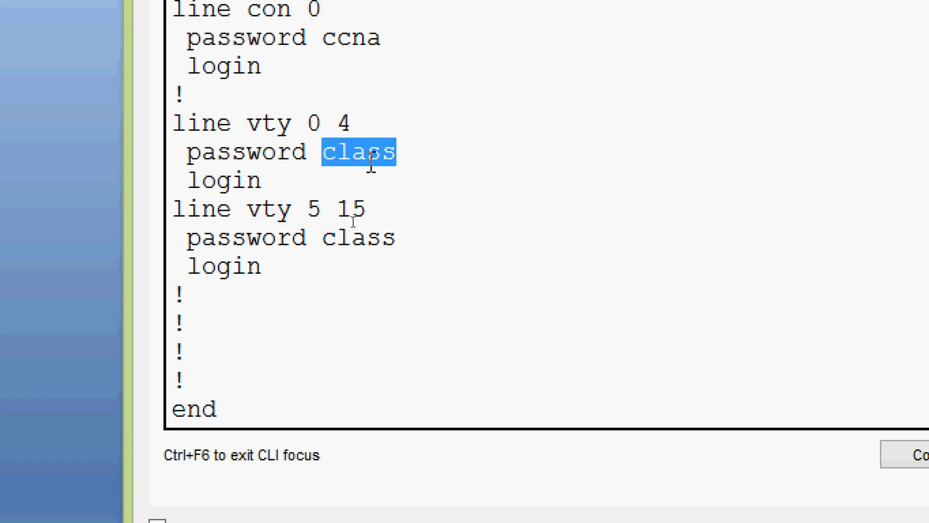
click(409, 160)
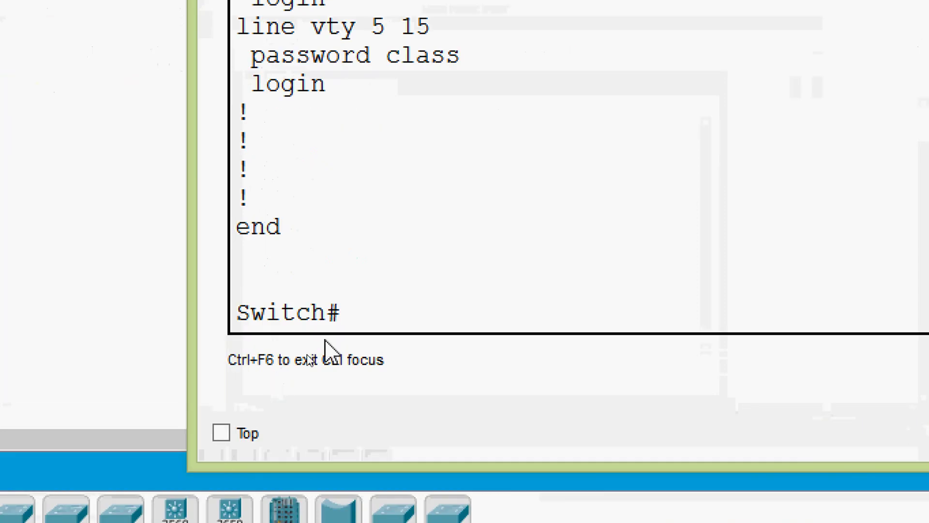
Step: Enable service password-encryption in global configuration mode and exit back to Switch#
click(329, 343)
text(conf)
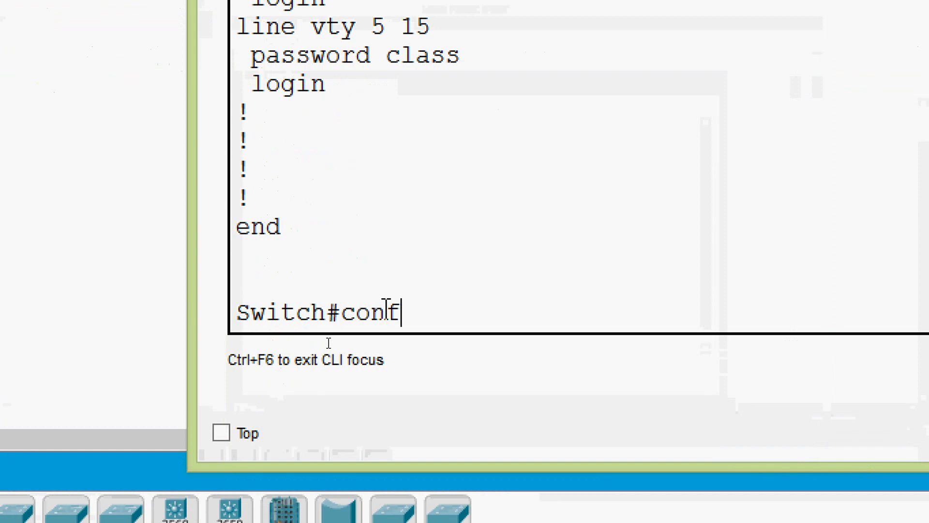
key(Tab)
key(Tab)
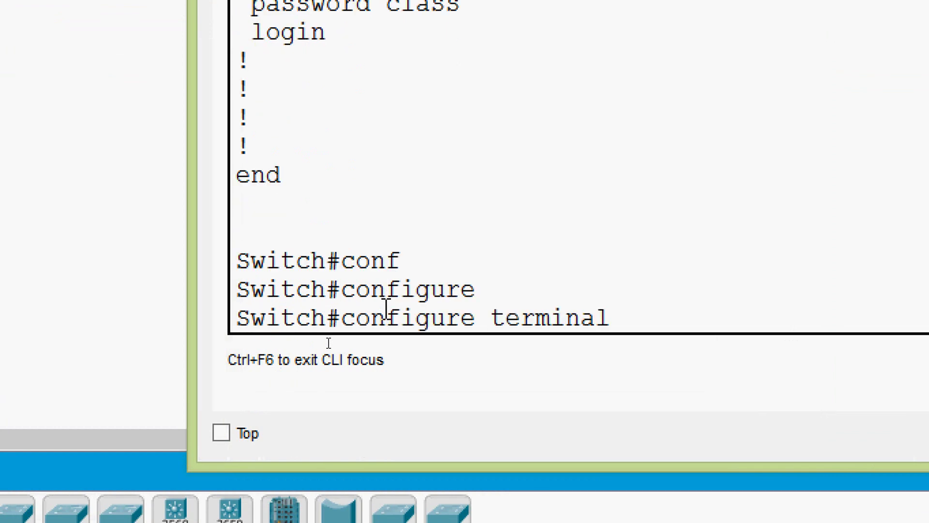
key(Return)
key(Return)
text(ser)
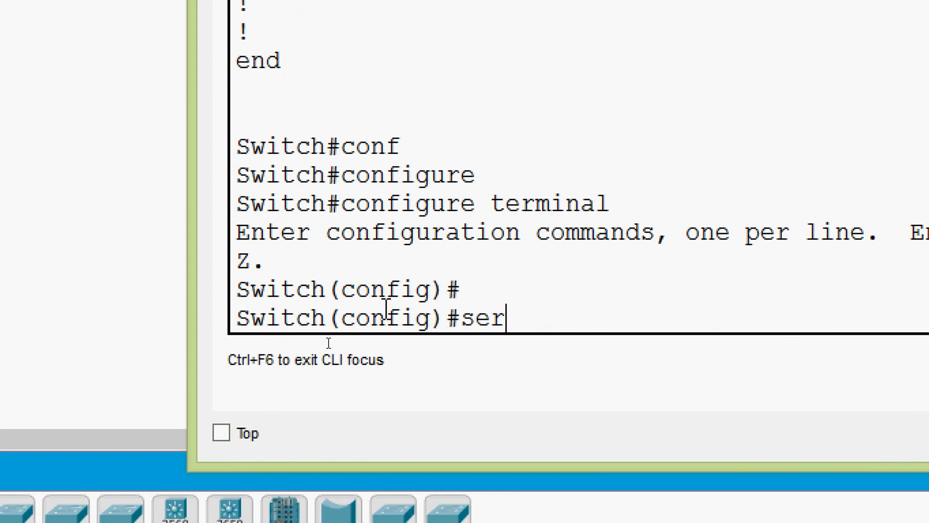
key(Tab)
text(pas)
key(Tab)
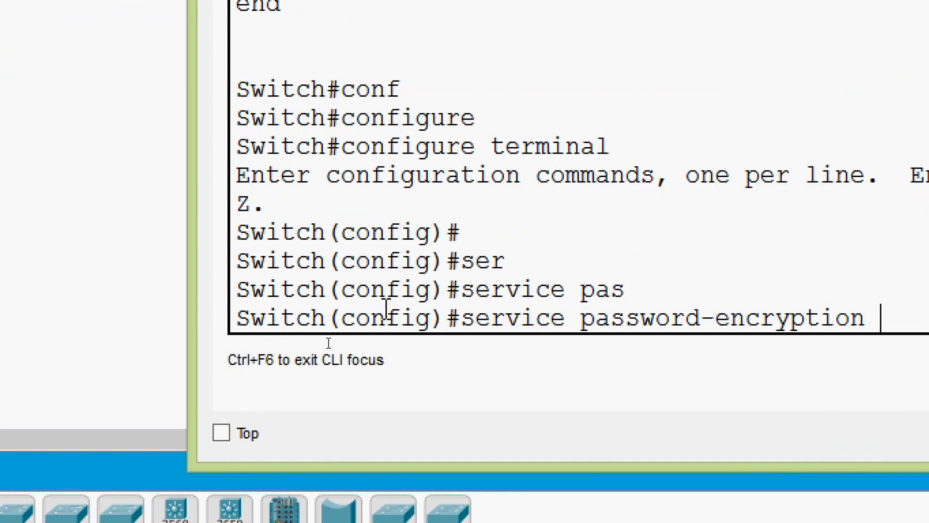
key(Return)
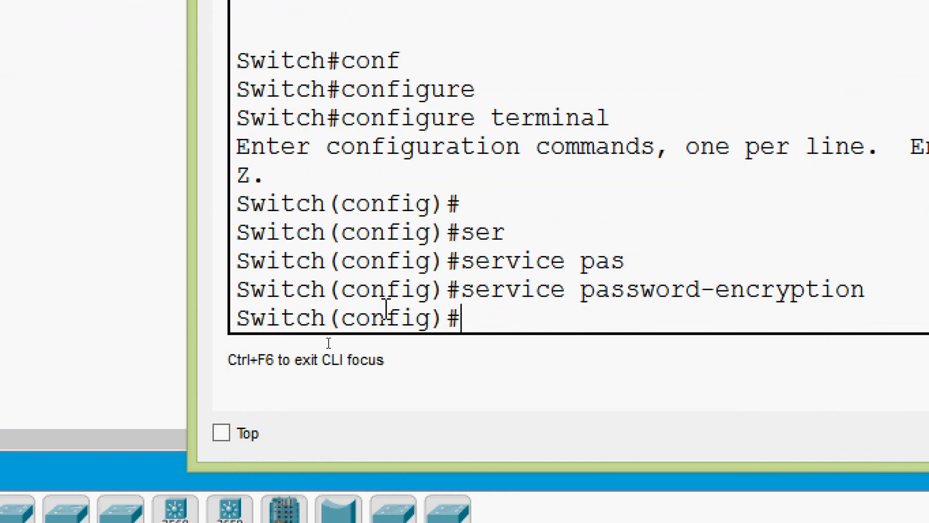
key(ctrl+z)
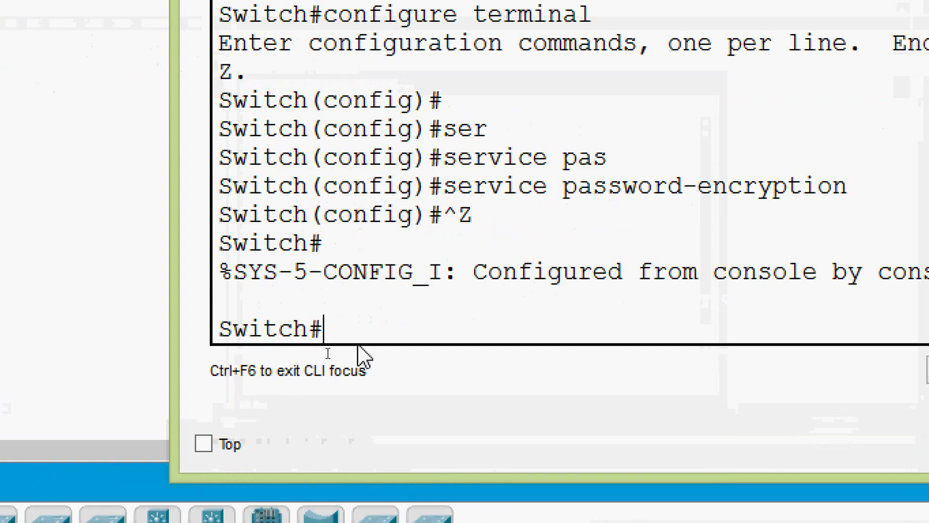
Step: Run show running-config and highlight the now-encrypted enable password line
text(sh)
key(Tab)
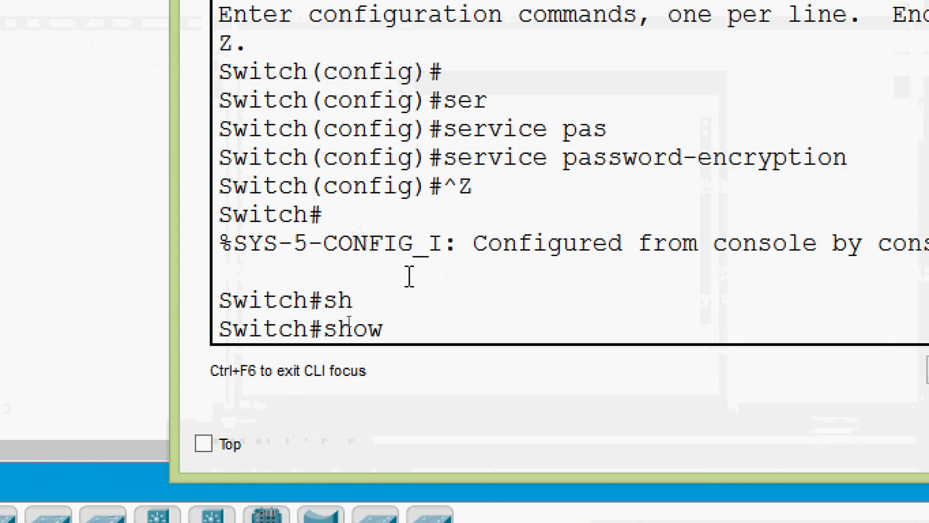
text(ru)
key(Tab)
key(Return)
scroll(409, 276, up, 1)
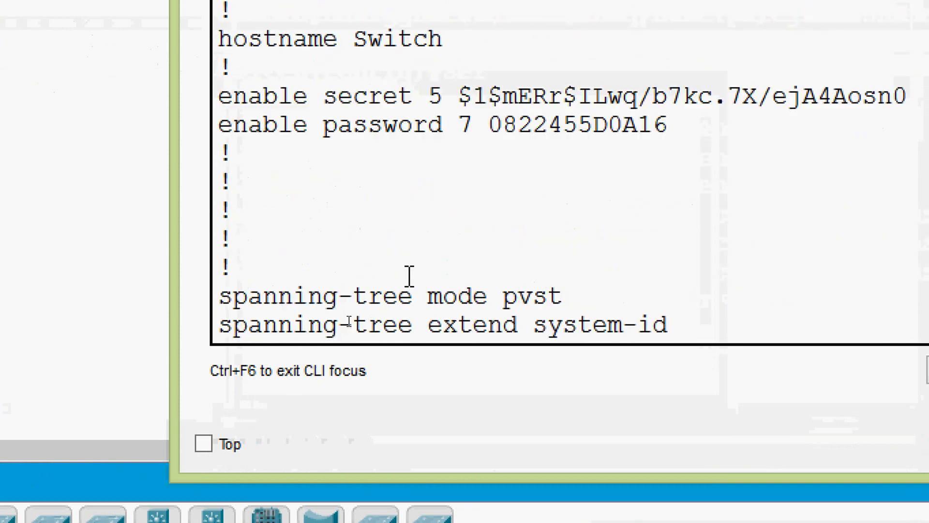
drag(220, 125, 669, 131)
click(535, 245)
Step: Page through and highlight the line con 0 and vty 0–15 sections with type 7 passwords
key(space)
key(space)
key(space)
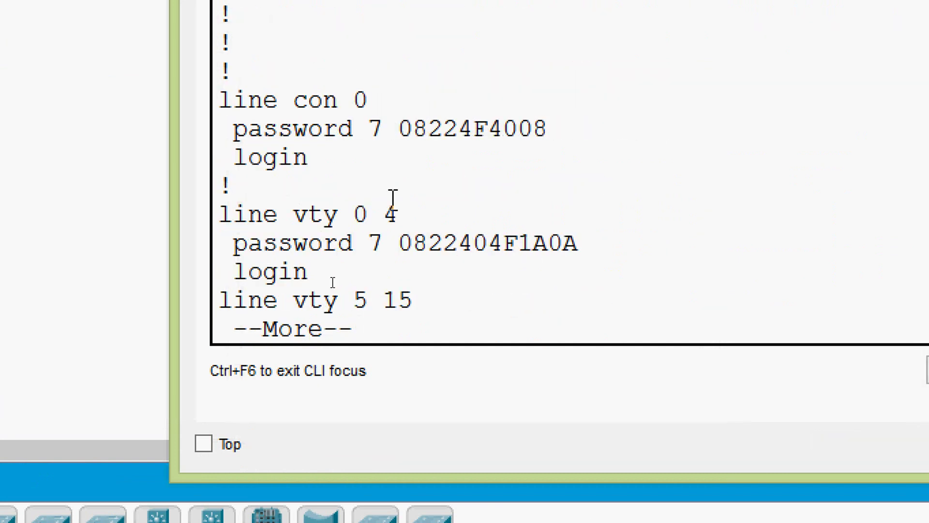
drag(221, 99, 585, 155)
scroll(464, 247, down, 1)
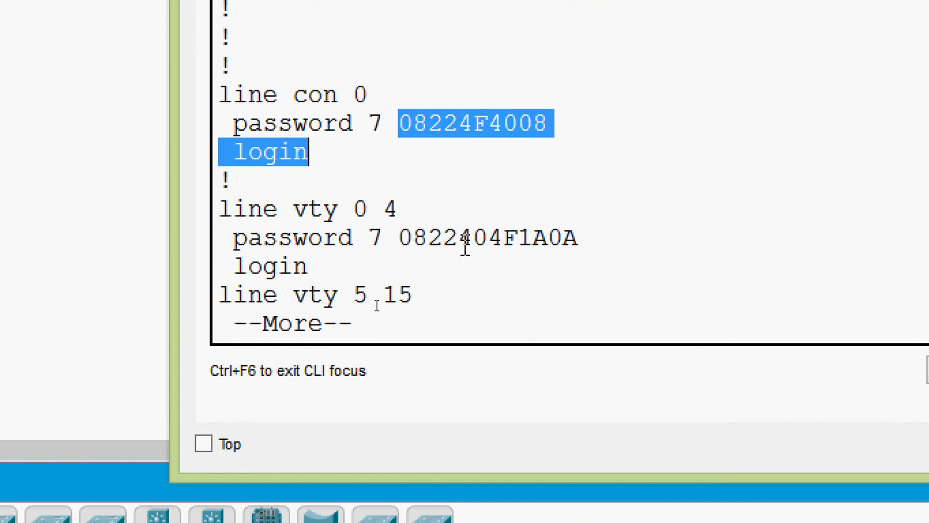
key(space)
scroll(356, 170, up, 2)
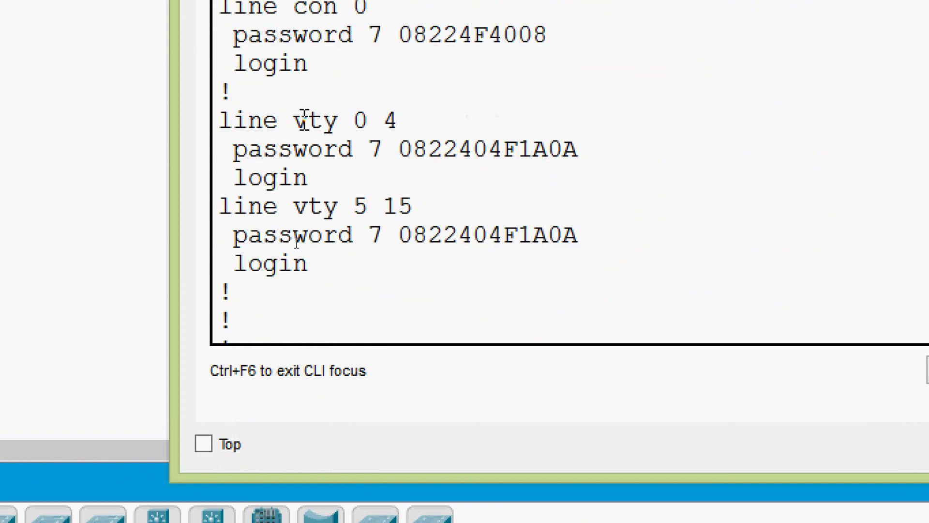
drag(220, 120, 340, 120)
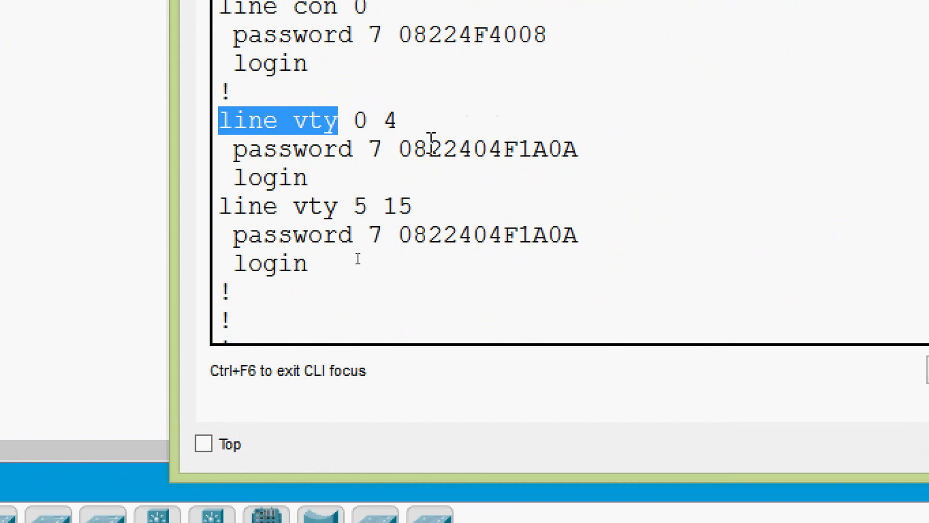
drag(355, 206, 435, 208)
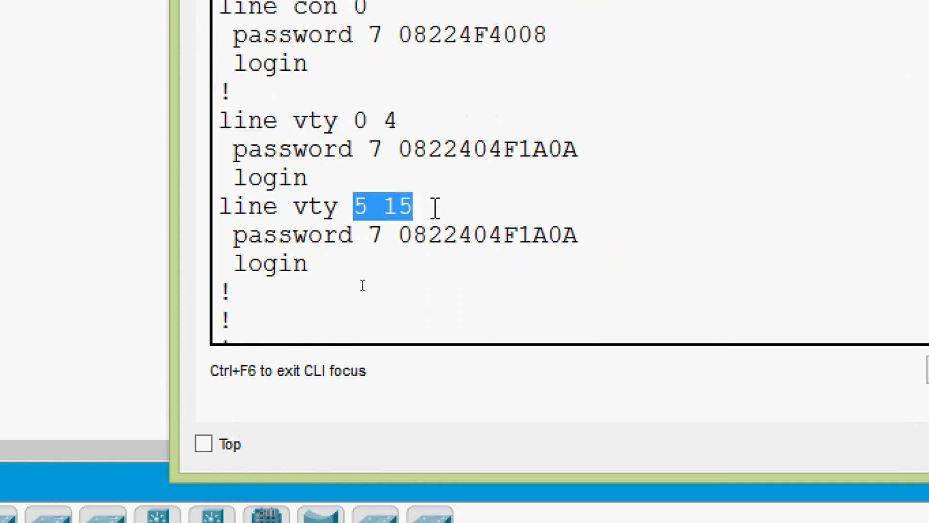